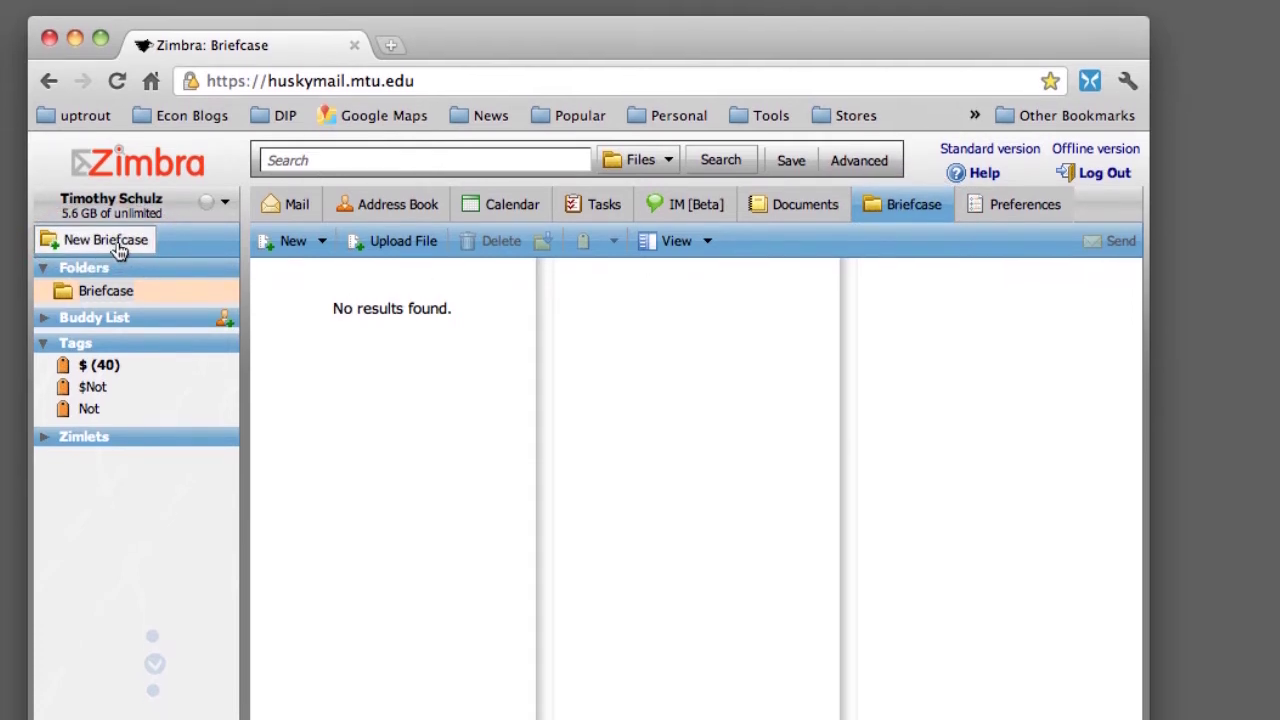
Create a new briefcase folder named DIP Images
{"action": "left_click", "coordinate": [117, 258]}
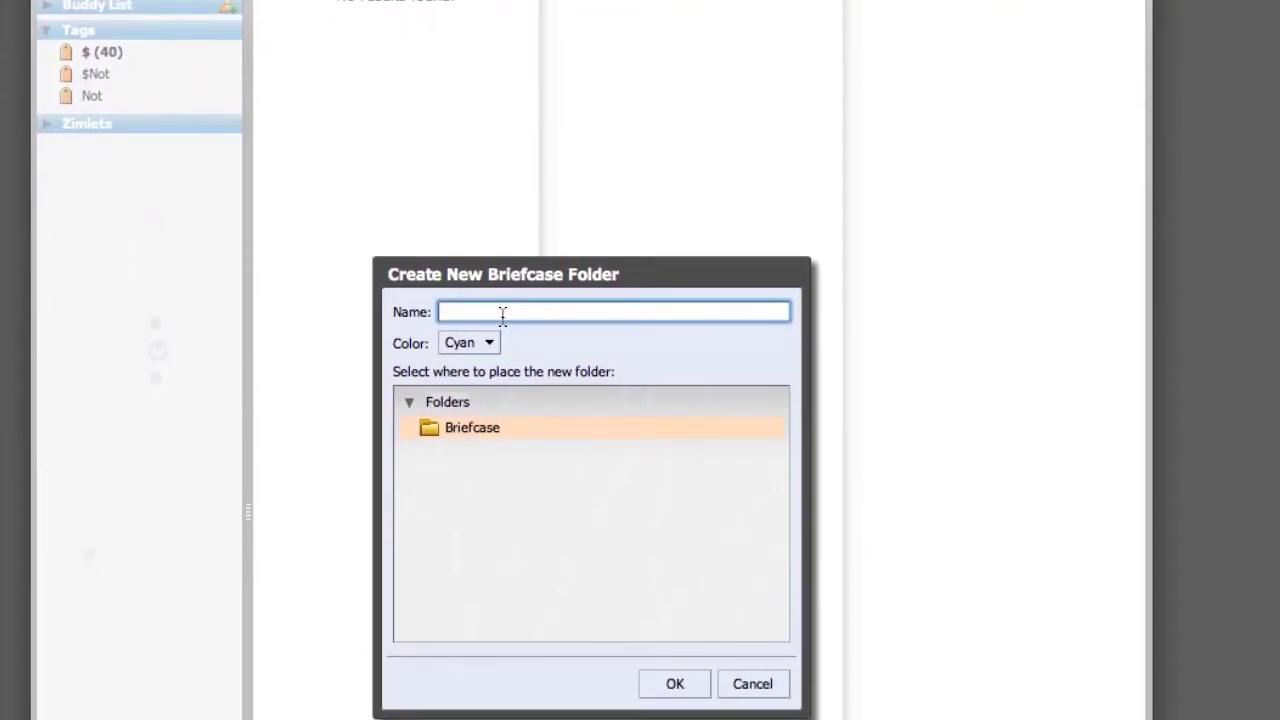
{"action": "type", "text": "DIP Images"}
{"action": "left_click", "coordinate": [662, 685]}
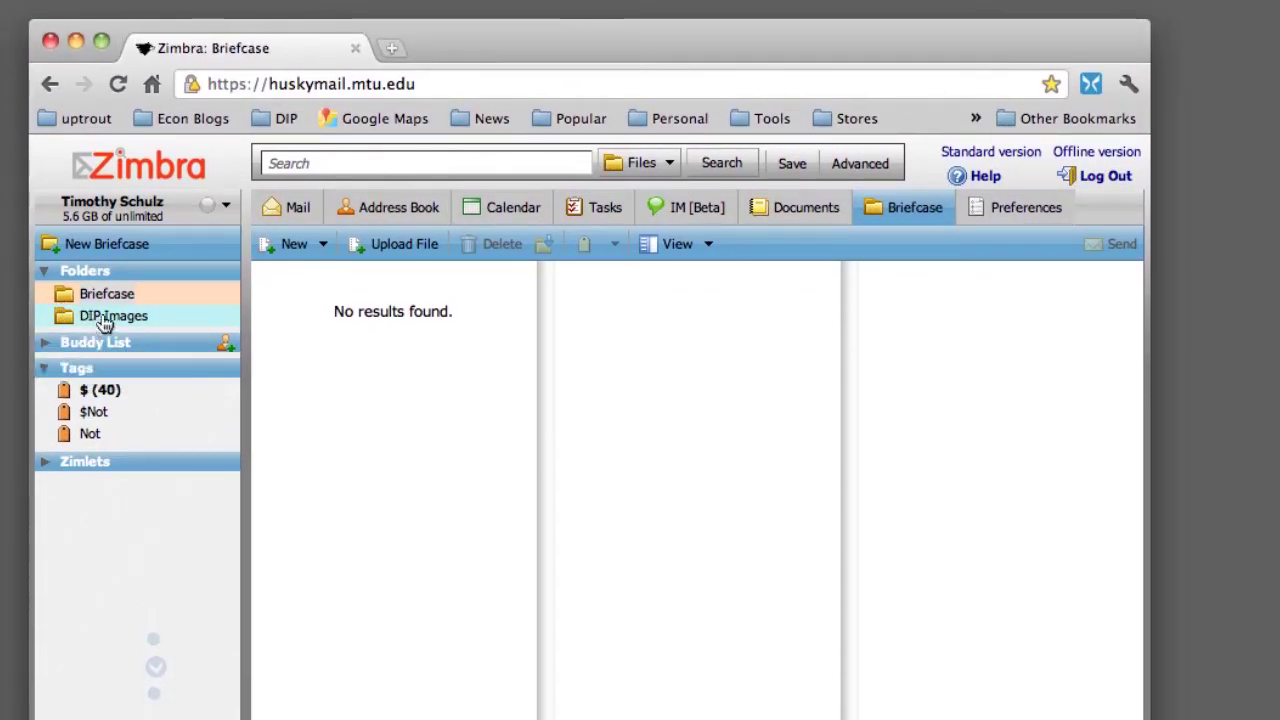
Share the DIP Images folder with the public as view only, with no password required
{"action": "right_click", "coordinate": [103, 318]}
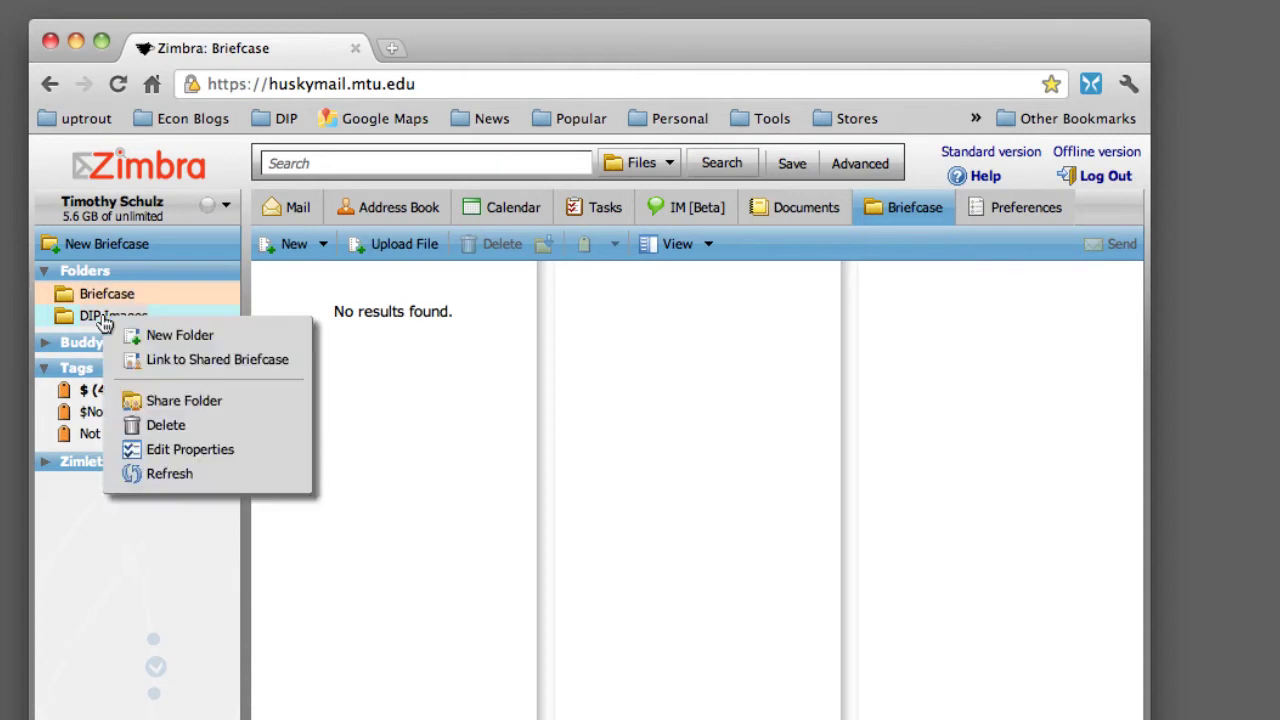
{"action": "left_click", "coordinate": [155, 403]}
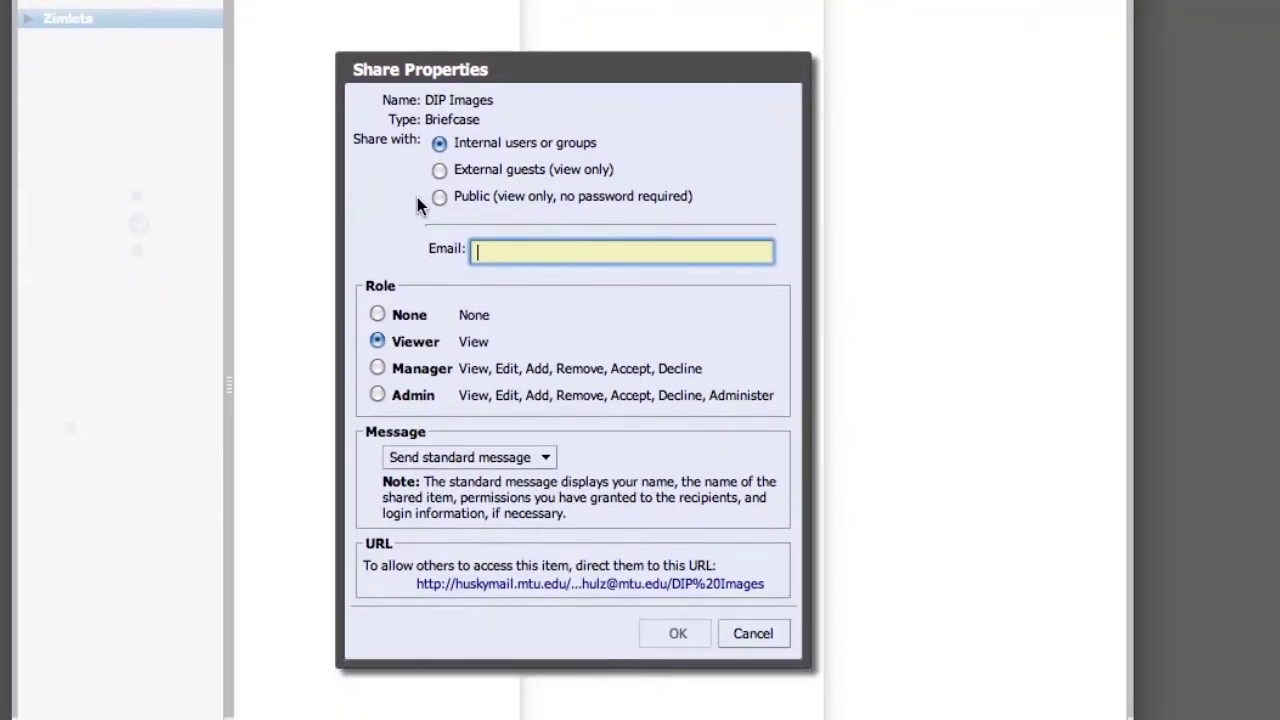
{"action": "left_click", "coordinate": [440, 198]}
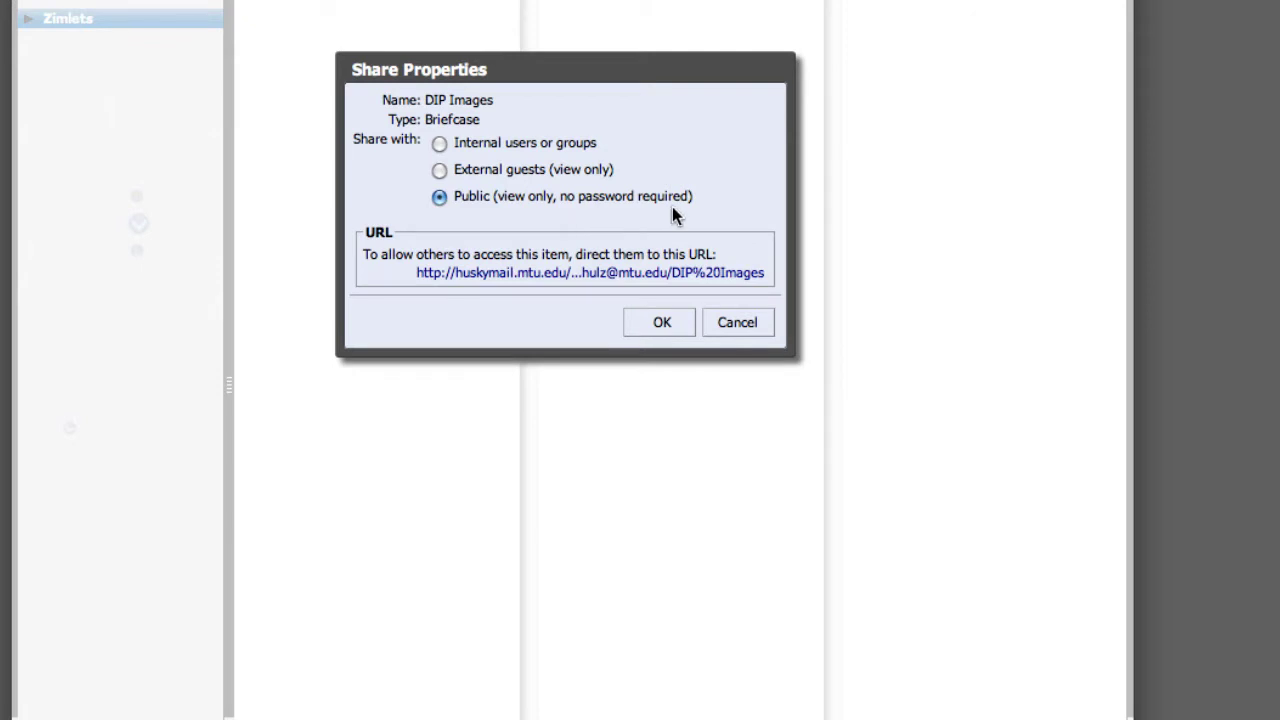
{"action": "left_click", "coordinate": [662, 322]}
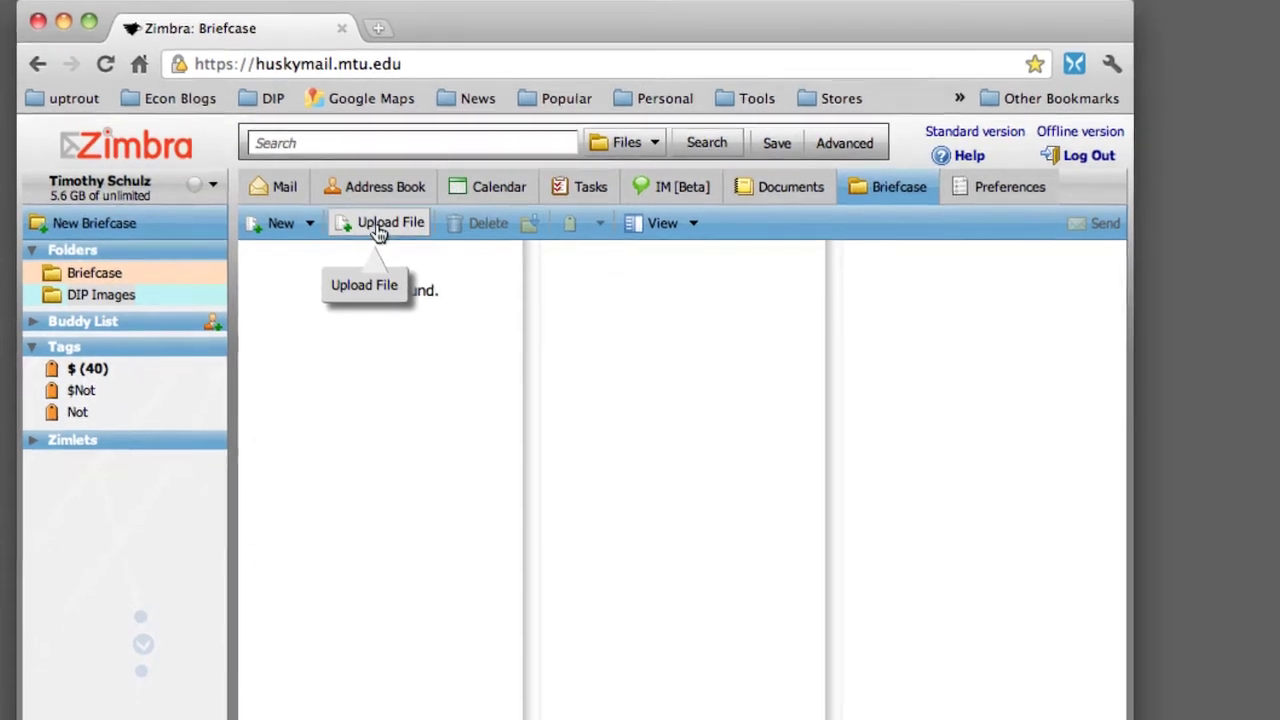
Upload the file TJS_resize.jpg to the briefcase
{"action": "left_click", "coordinate": [377, 258]}
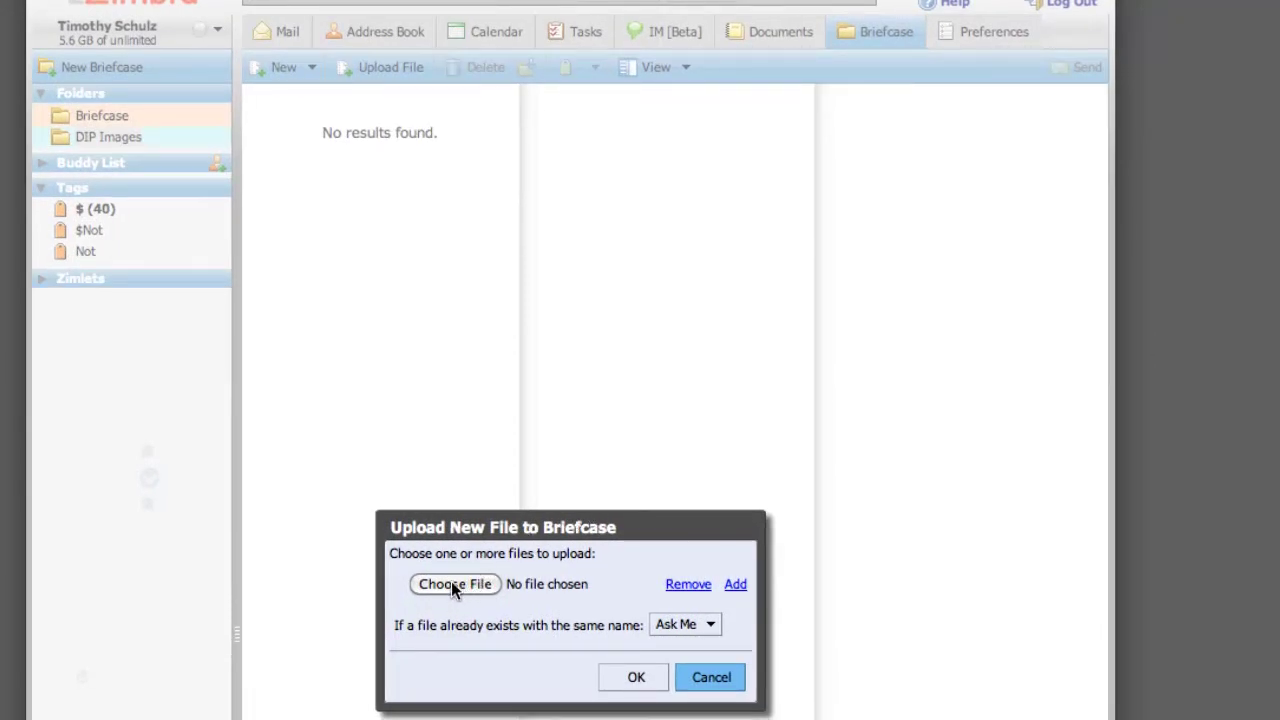
{"action": "left_click", "coordinate": [452, 583]}
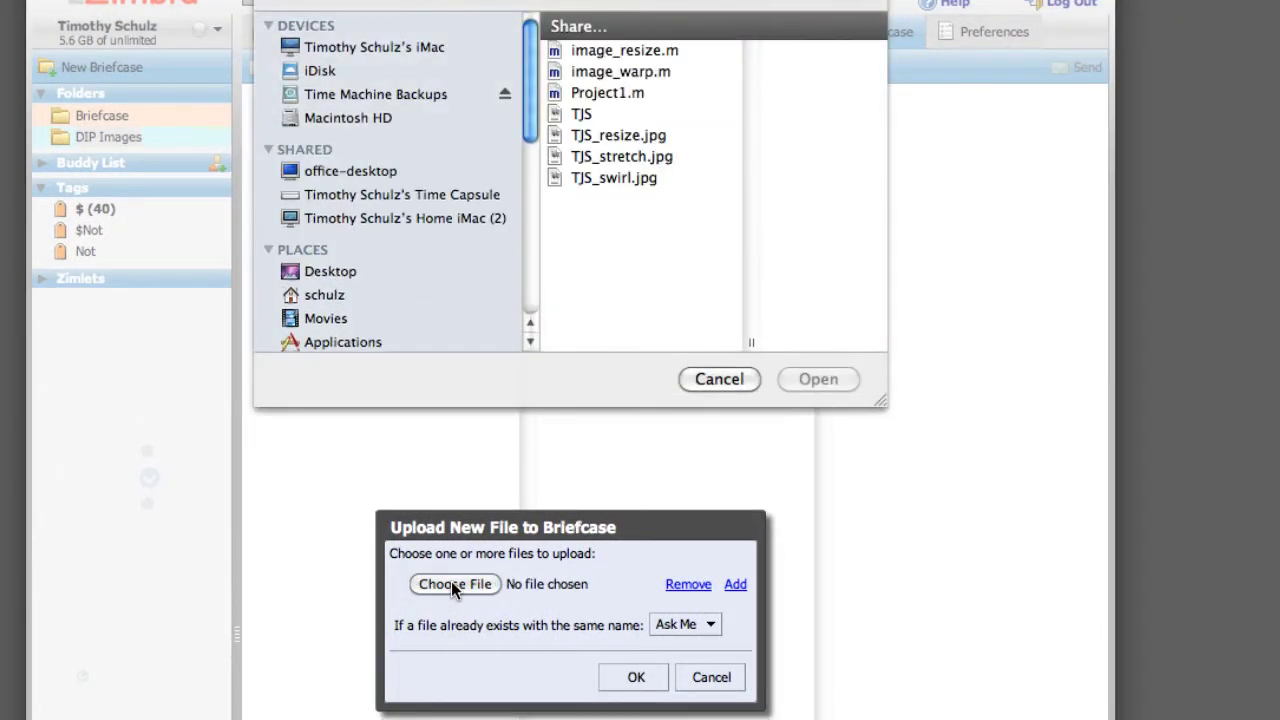
{"action": "left_click", "coordinate": [609, 135]}
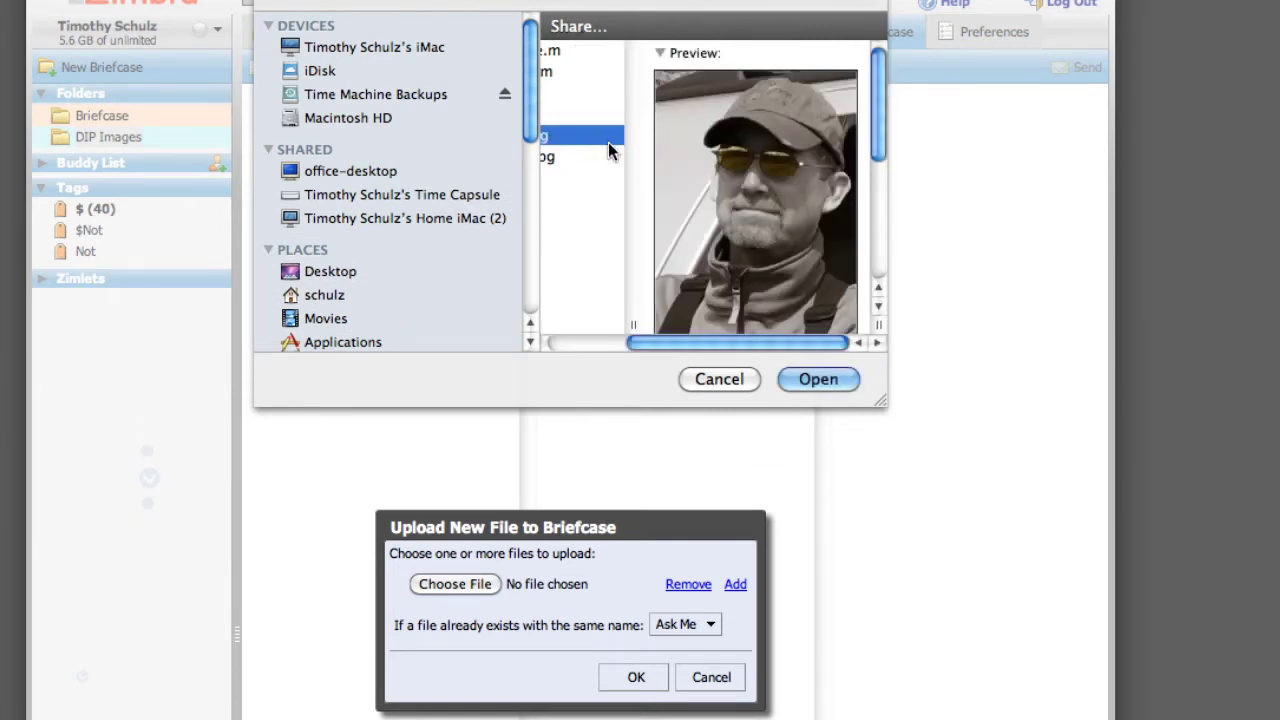
{"action": "left_click", "coordinate": [817, 377]}
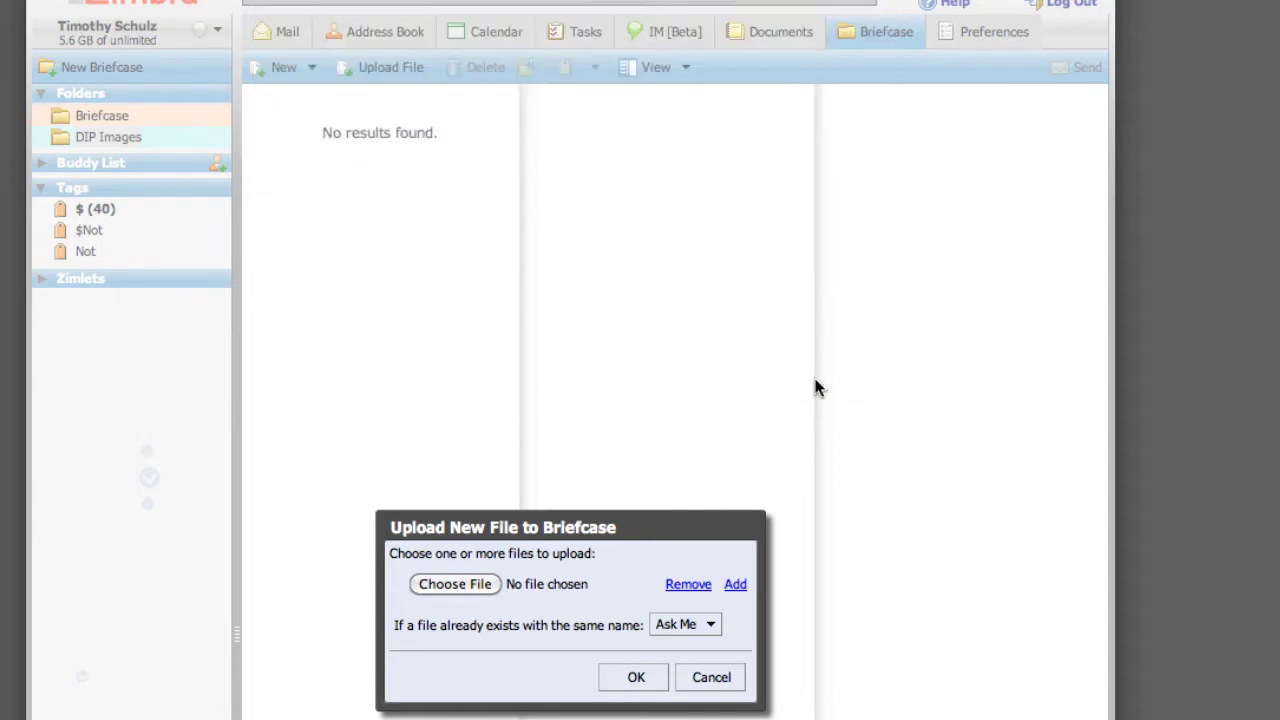
{"action": "left_click", "coordinate": [634, 677]}
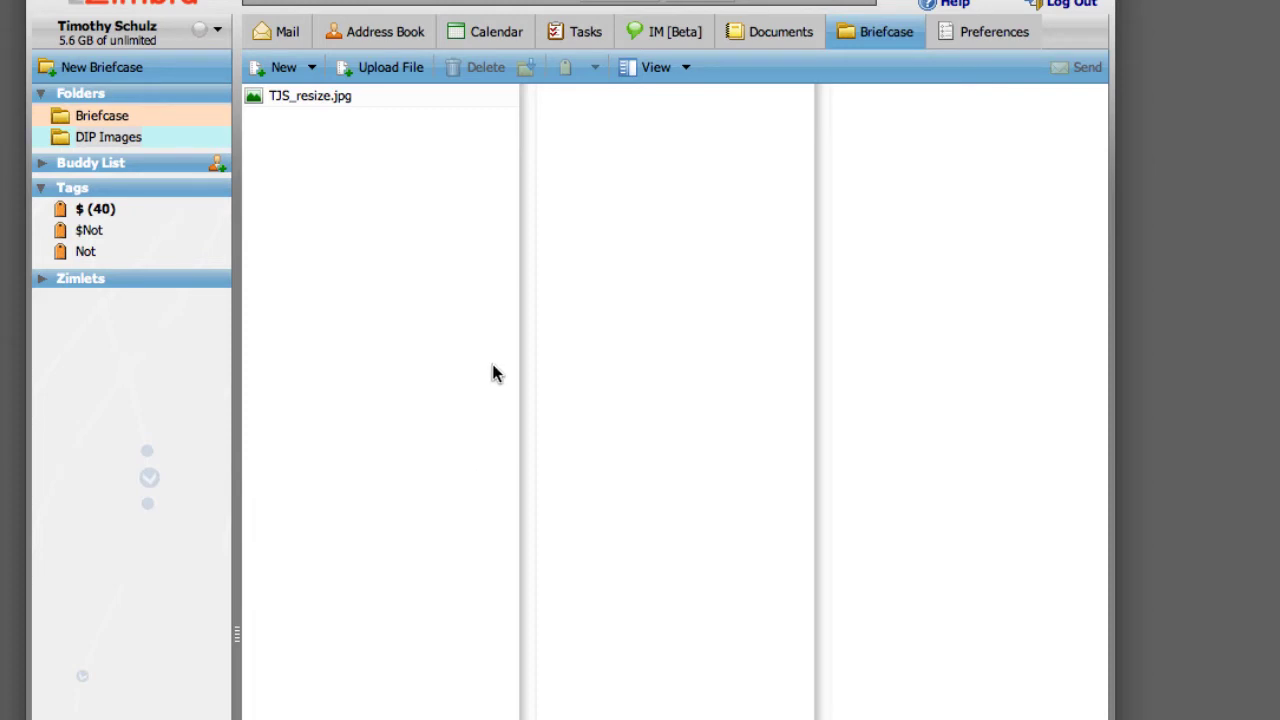
Upload the file TJS_stretch.jpg to the briefcase
{"action": "left_click", "coordinate": [398, 64]}
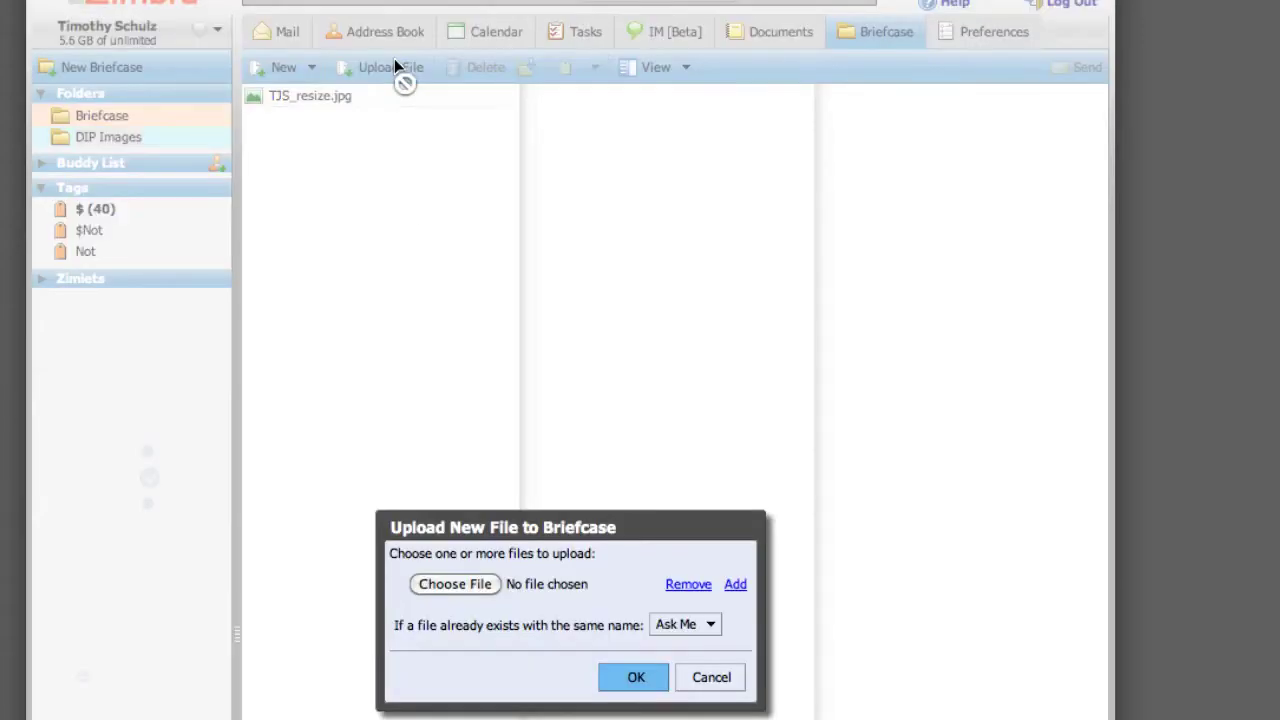
{"action": "left_click", "coordinate": [470, 586]}
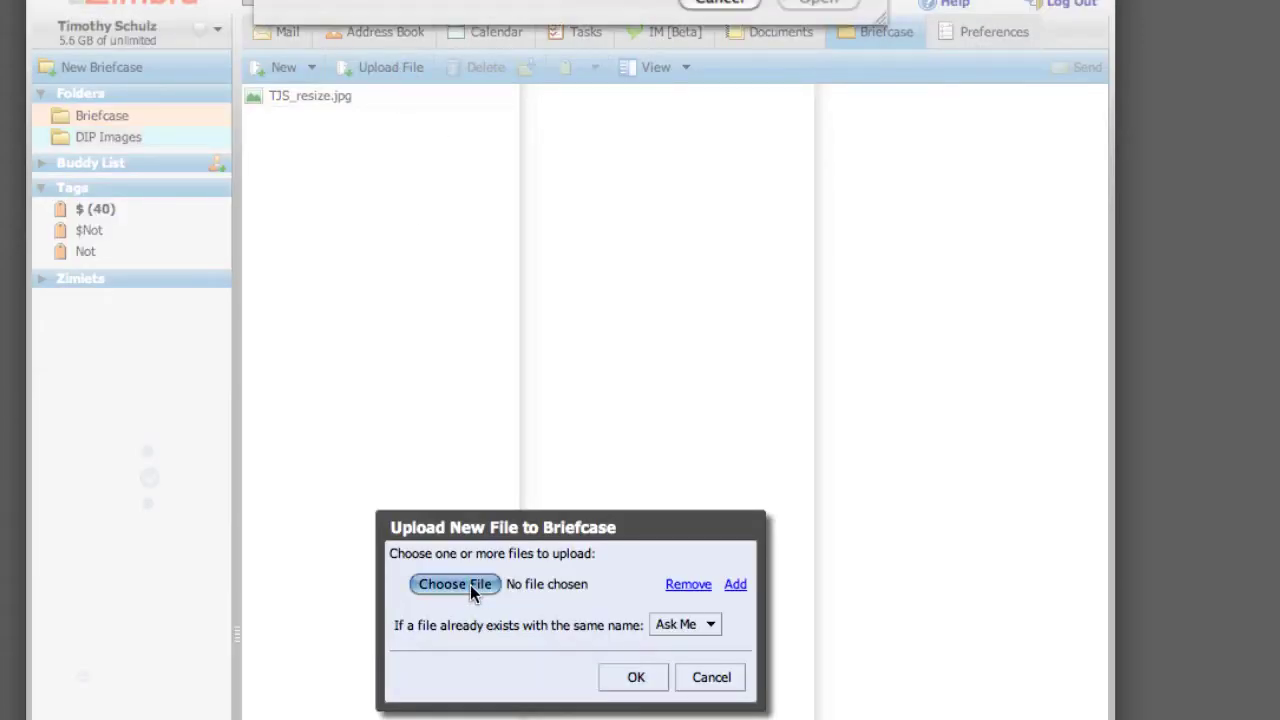
{"action": "left_click", "coordinate": [620, 158]}
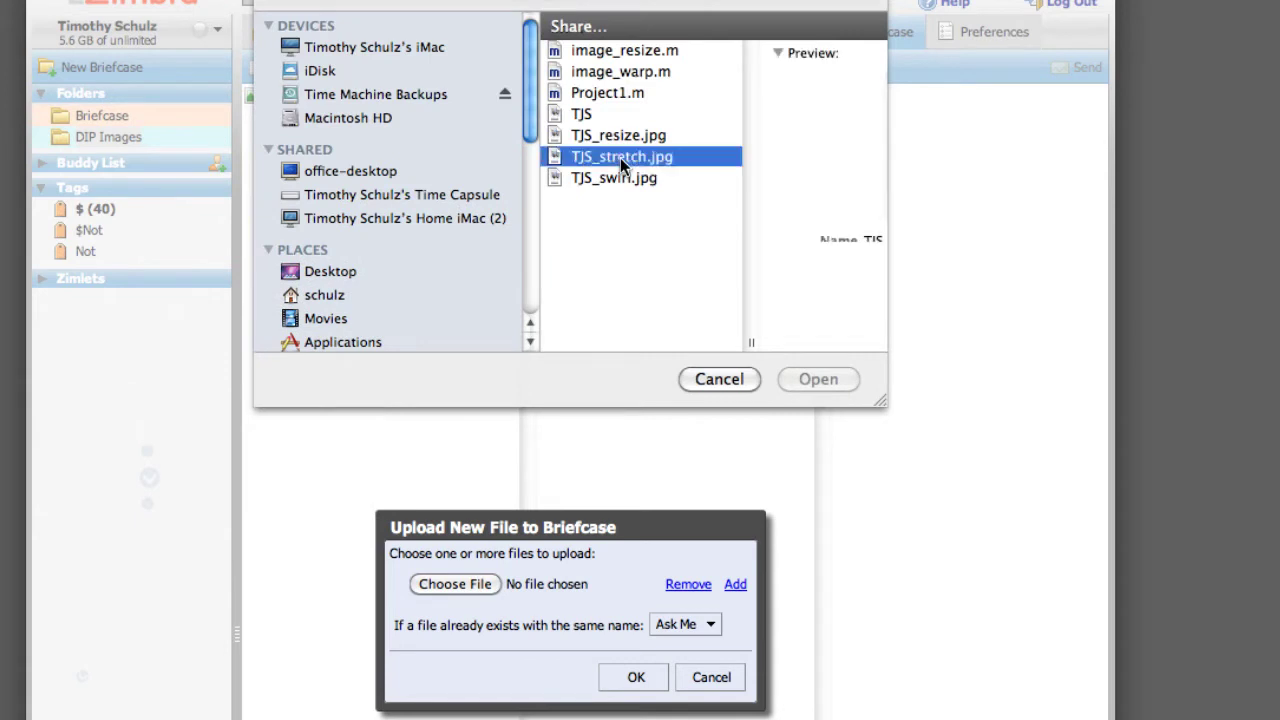
{"action": "left_click", "coordinate": [800, 380]}
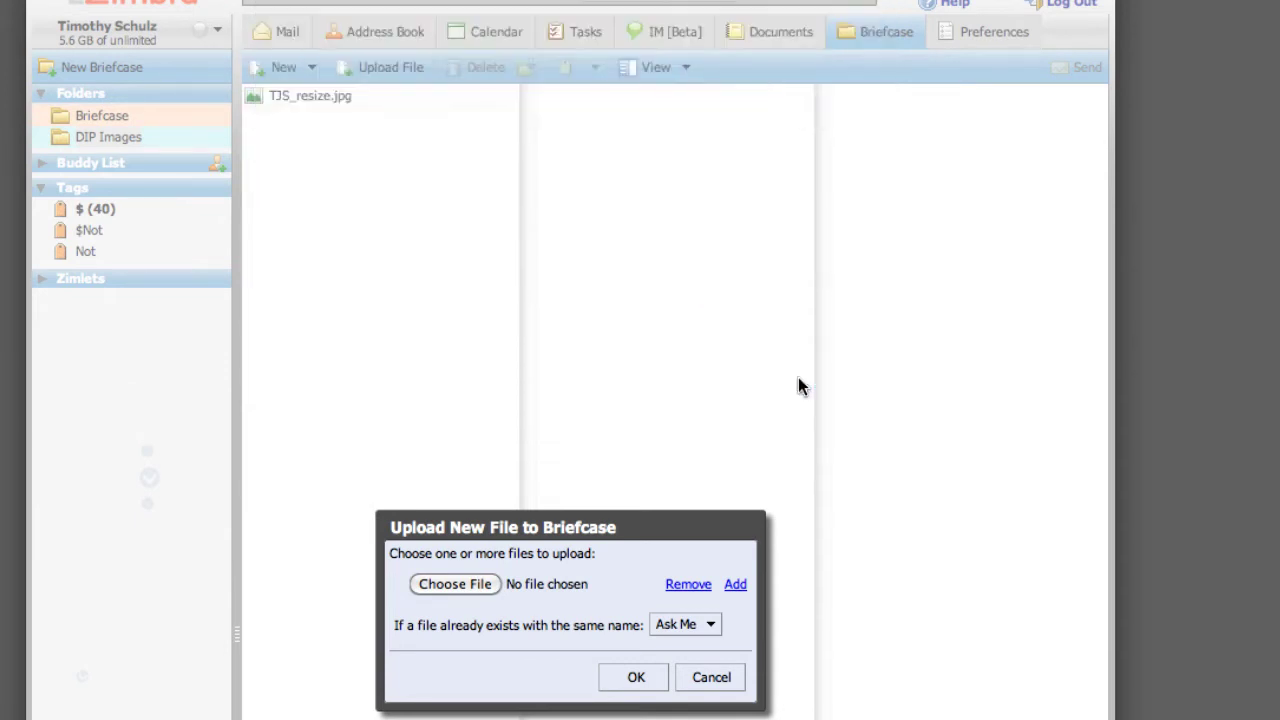
{"action": "left_click", "coordinate": [637, 678]}
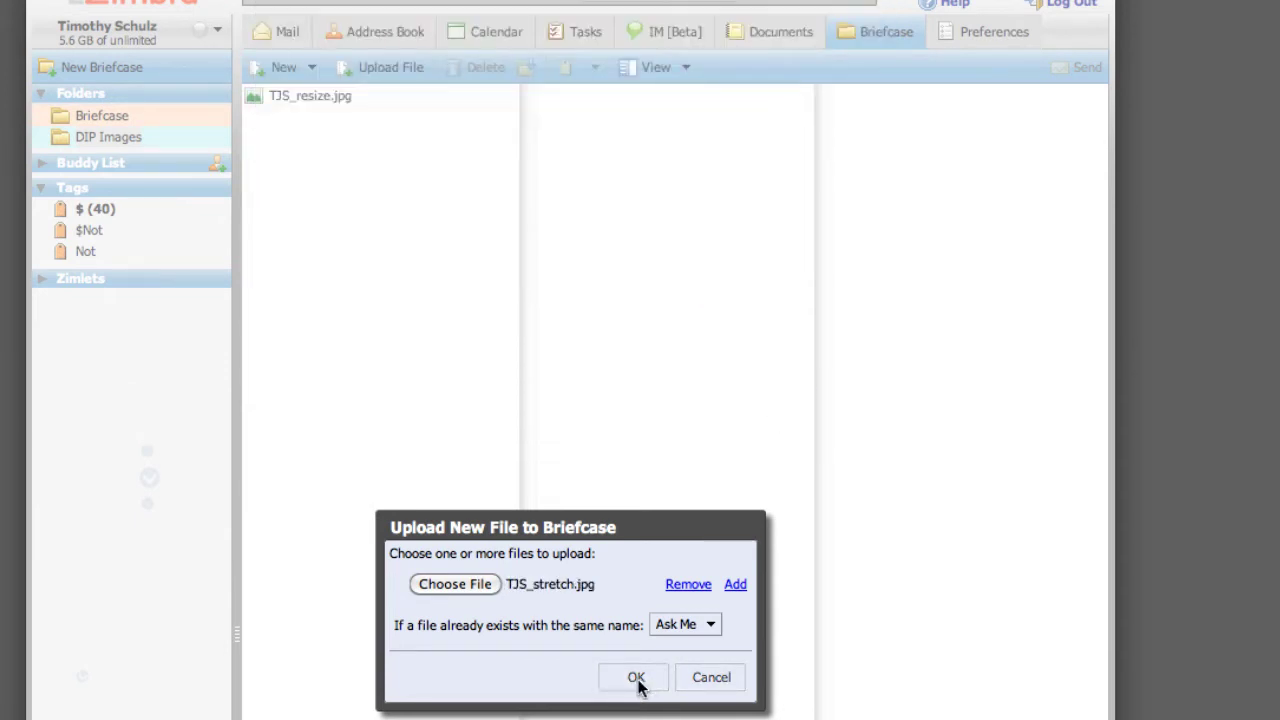
Upload the file TJS_swirl.jpg to the briefcase
{"action": "left_click", "coordinate": [396, 72]}
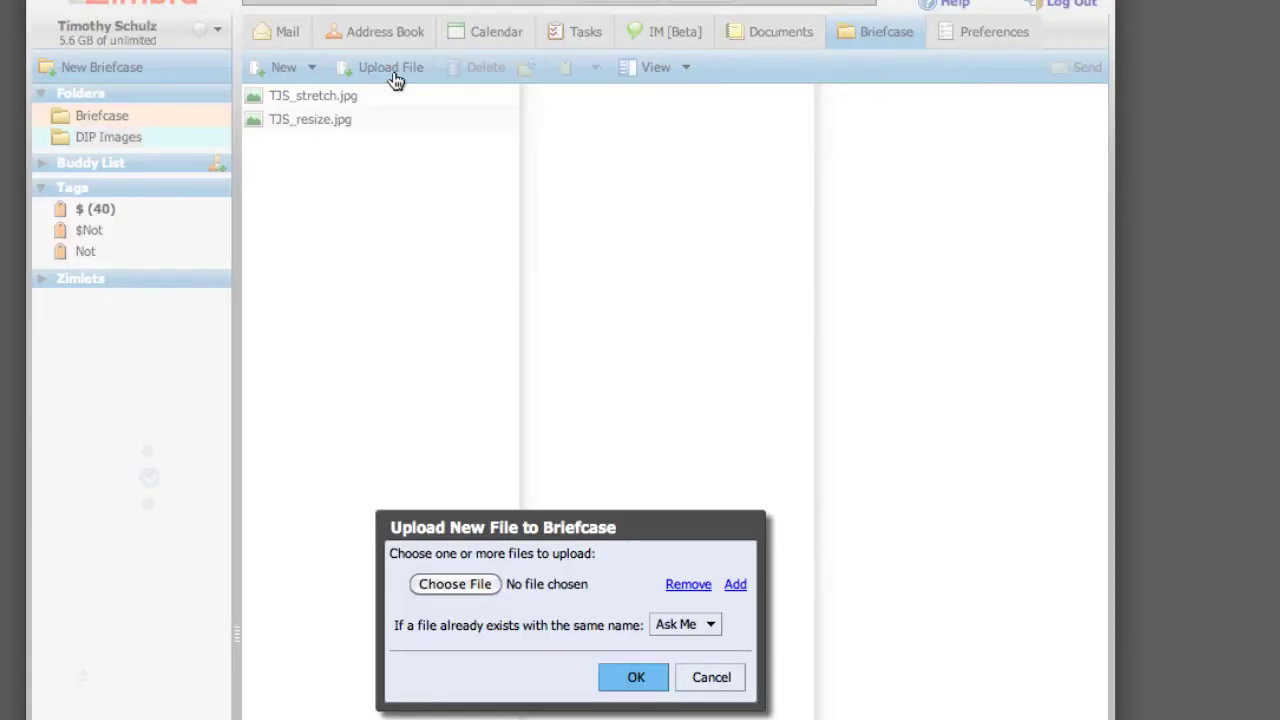
{"action": "left_click", "coordinate": [488, 585]}
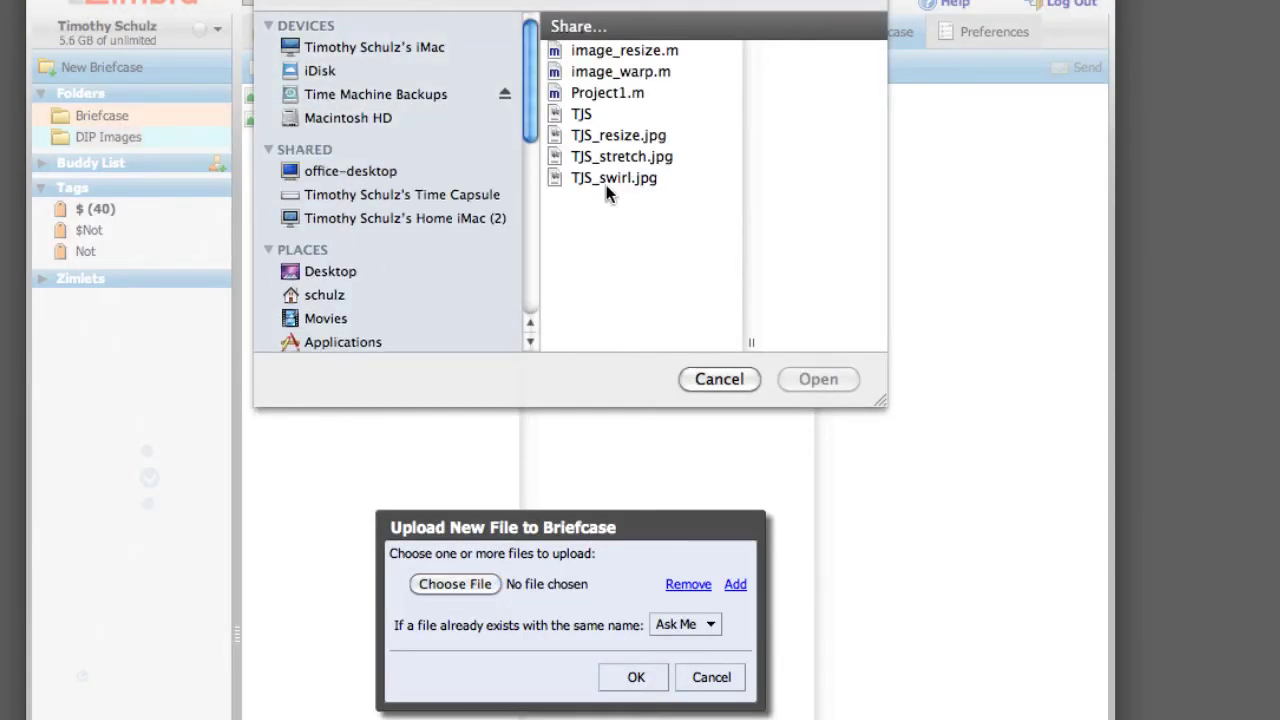
{"action": "left_click", "coordinate": [612, 178]}
{"action": "left_click", "coordinate": [816, 379]}
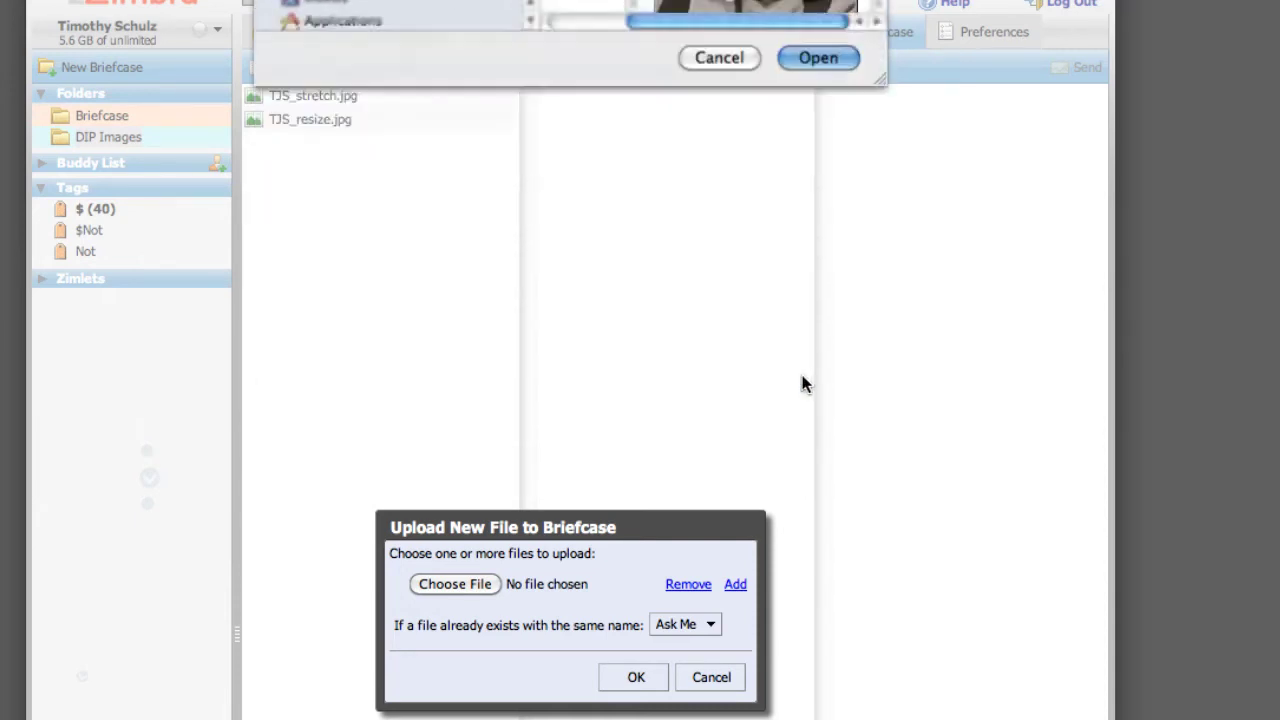
{"action": "left_click", "coordinate": [632, 677]}
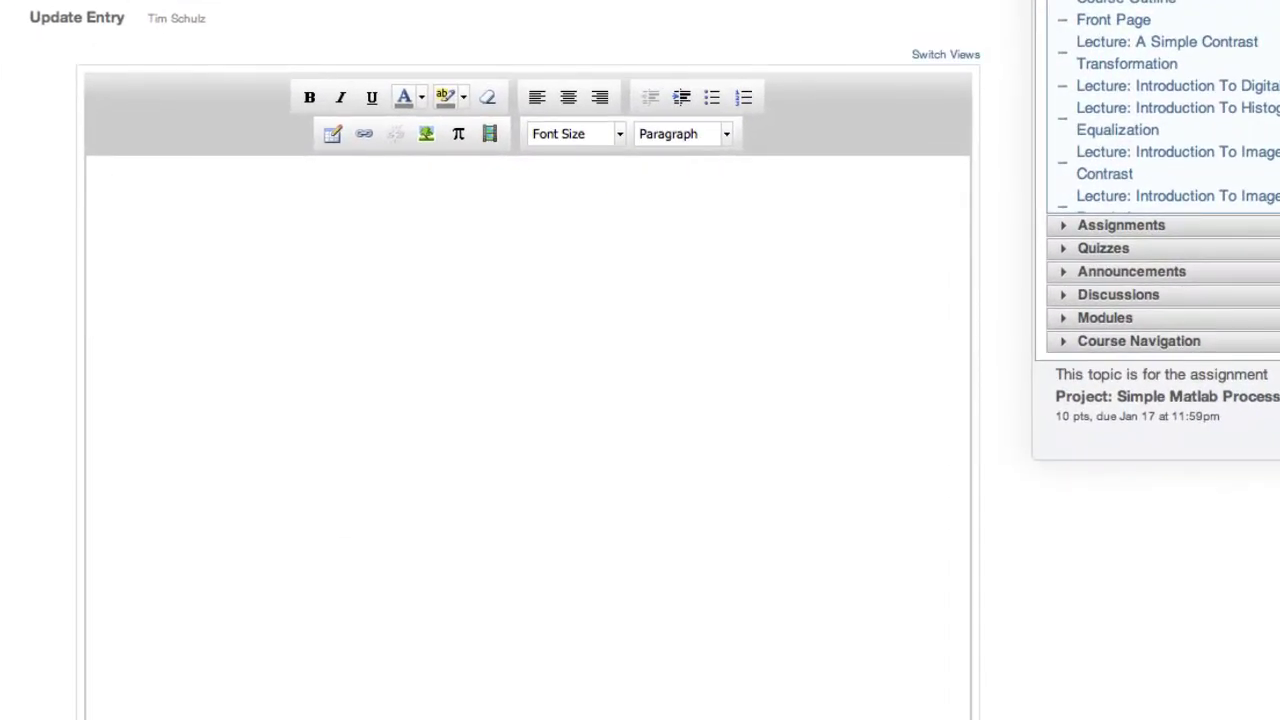
In the course discussion entry, write "Here is my resized image:" and start embedding an external image below it
{"action": "left_click", "coordinate": [124, 177]}
{"action": "type", "text": "Here is my resized image:"}
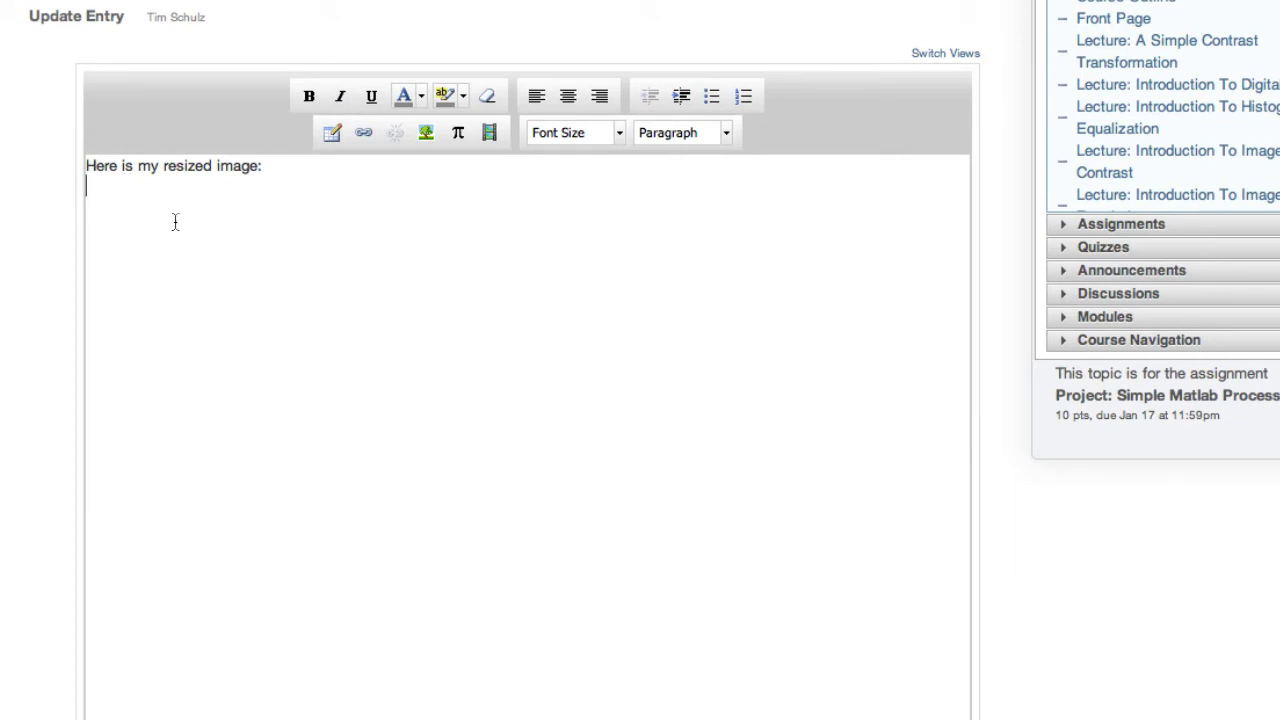
{"action": "left_click", "coordinate": [427, 134]}
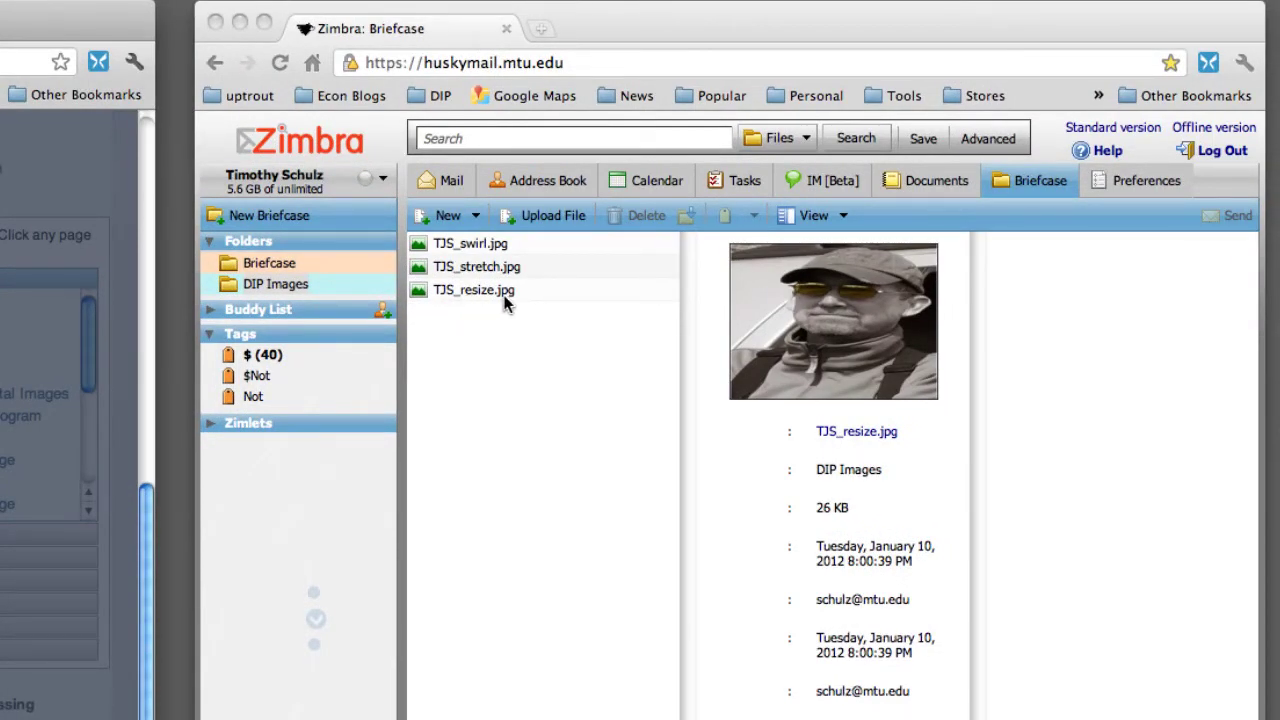
Switch to the Zimbra briefcase, open TJS_resize.jpg in its own browser tab and copy the image's URL
{"action": "left_click", "coordinate": [481, 292]}
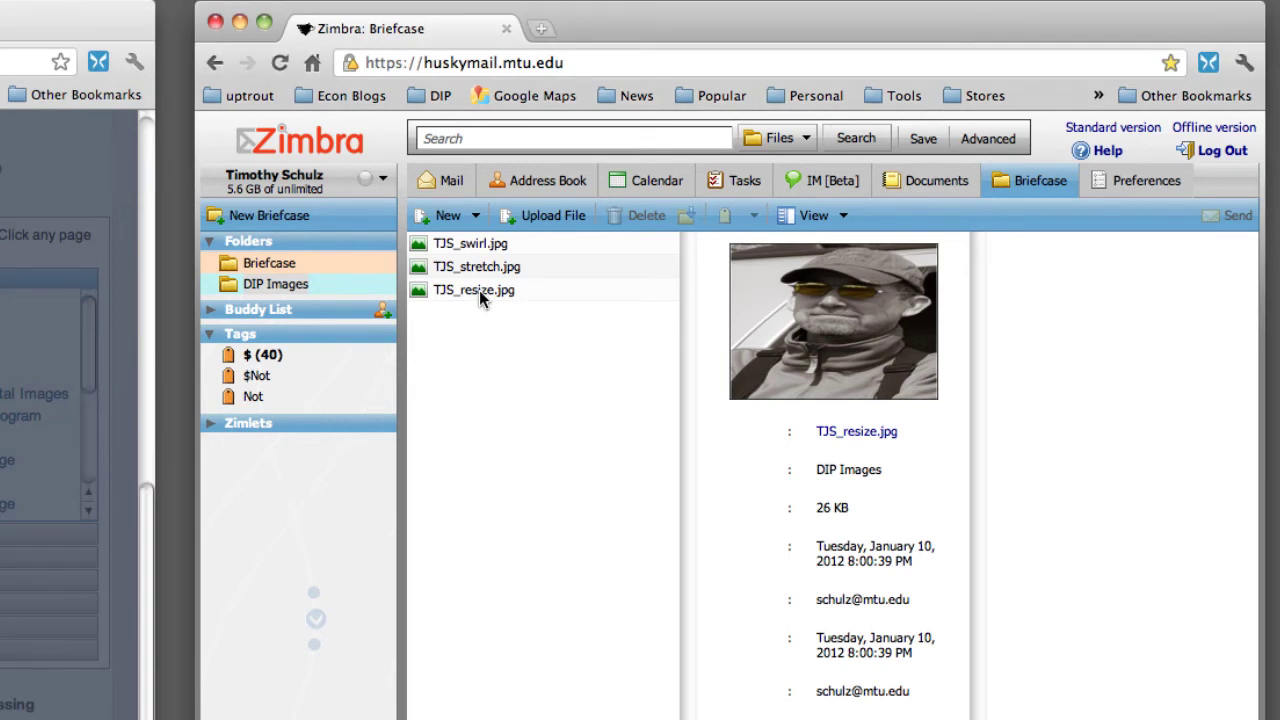
{"action": "left_click", "coordinate": [481, 292]}
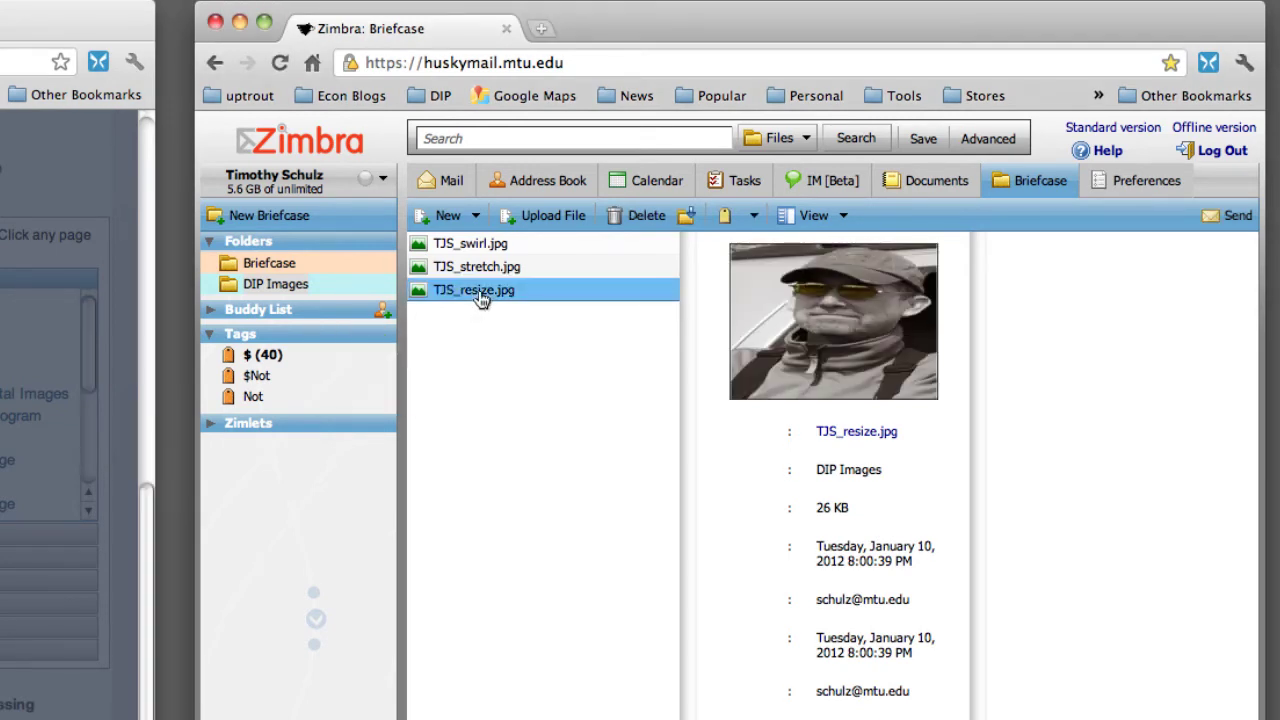
{"action": "double_click", "coordinate": [479, 293]}
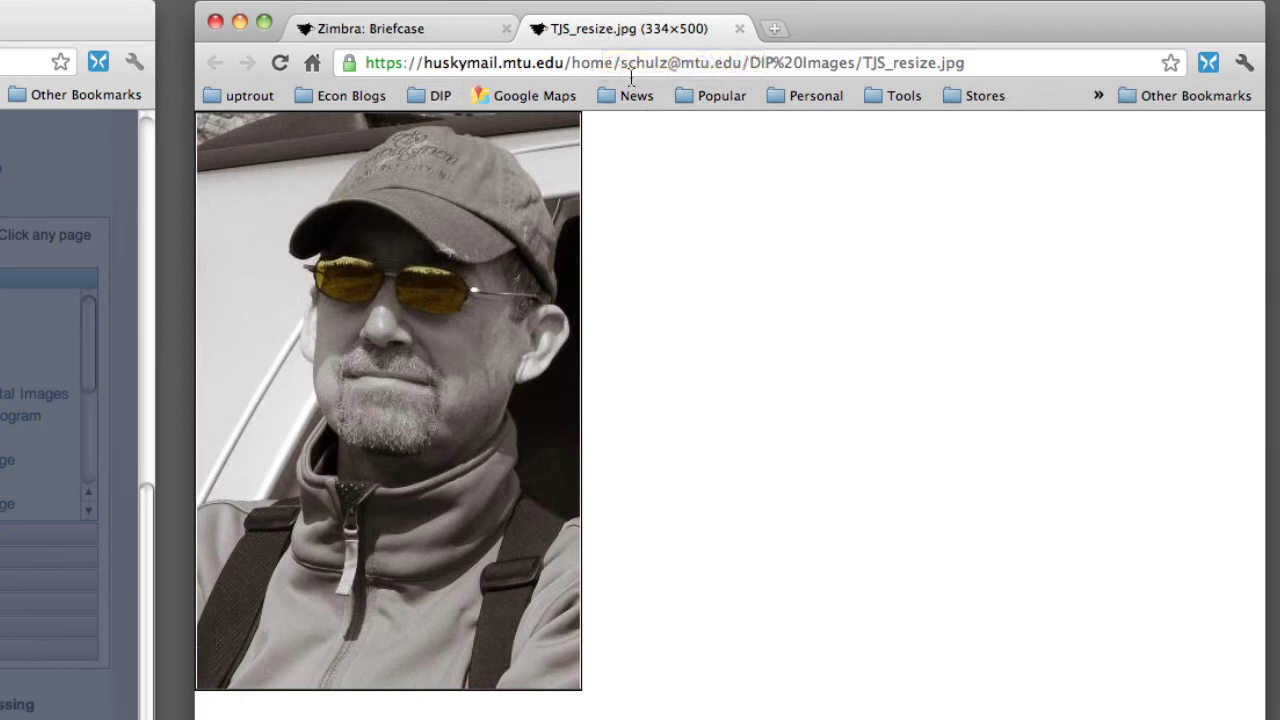
{"action": "left_click", "coordinate": [760, 64]}
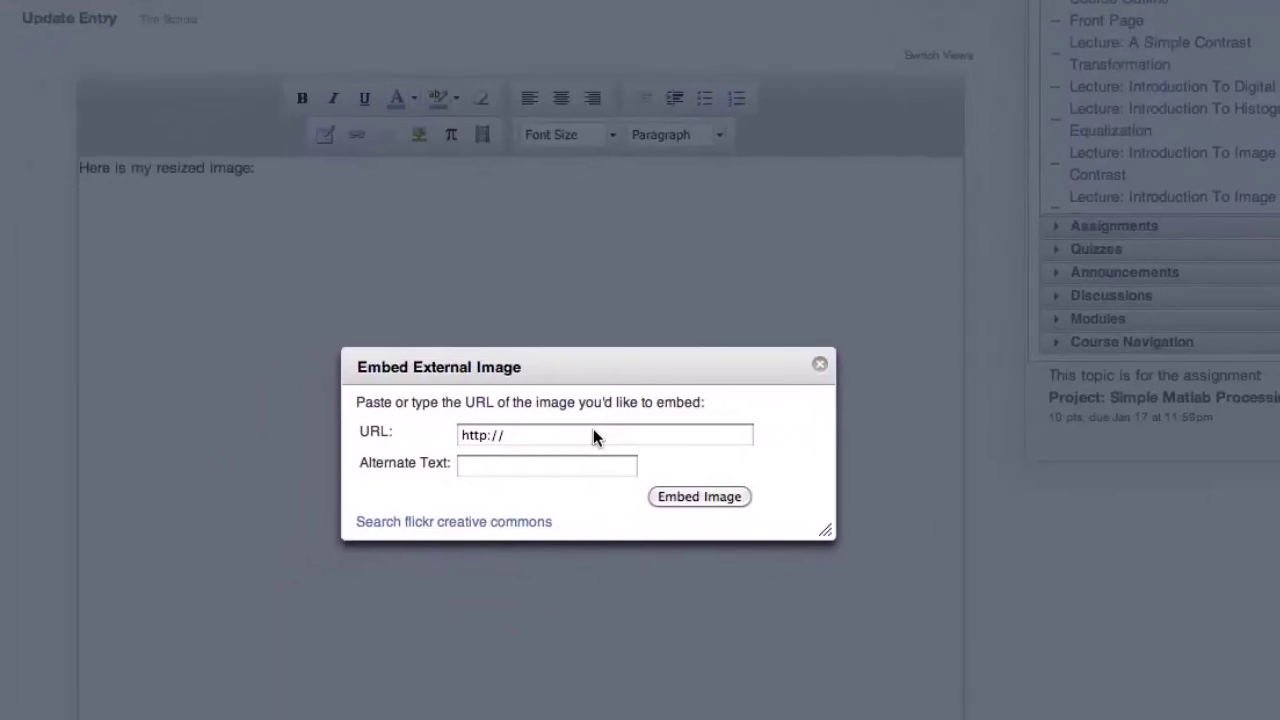
Back in the discussion entry, embed the external image using the copied URL of TJS_resize.jpg
{"action": "left_click", "coordinate": [258, 517]}
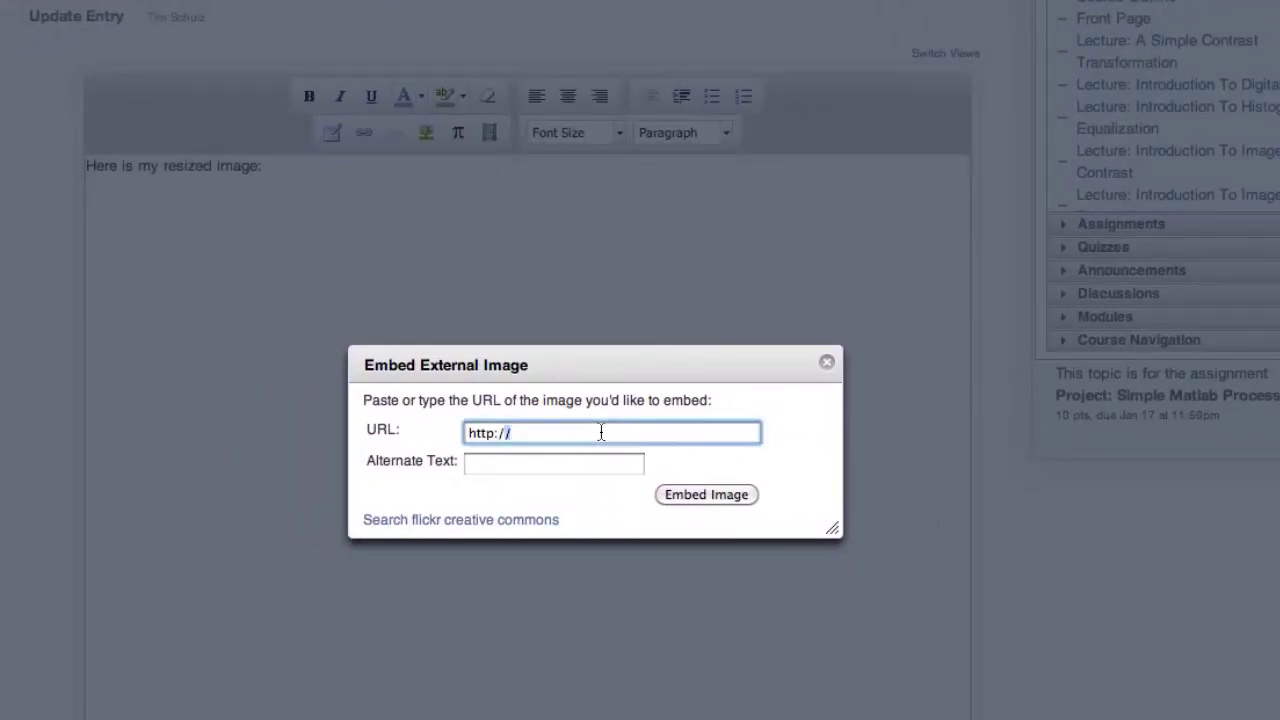
{"action": "triple_click", "coordinate": [601, 433]}
{"action": "key", "text": "ctrl+v"}
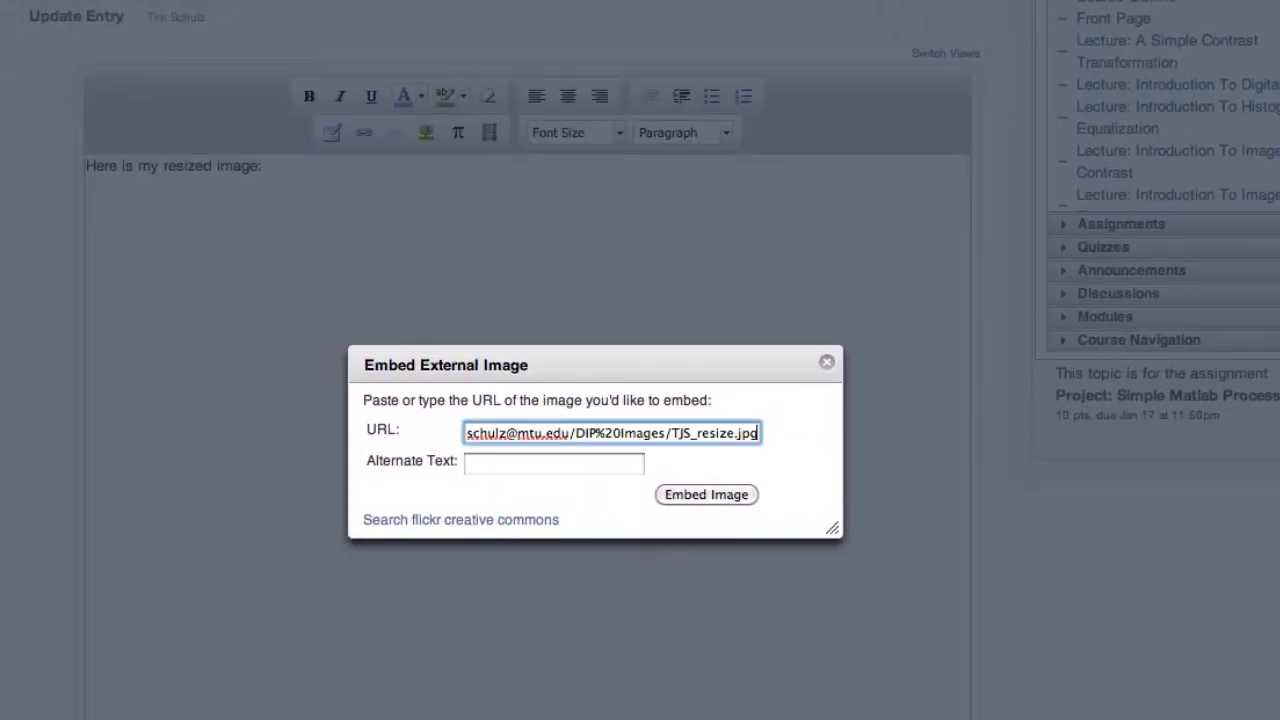
{"action": "left_click", "coordinate": [697, 494]}
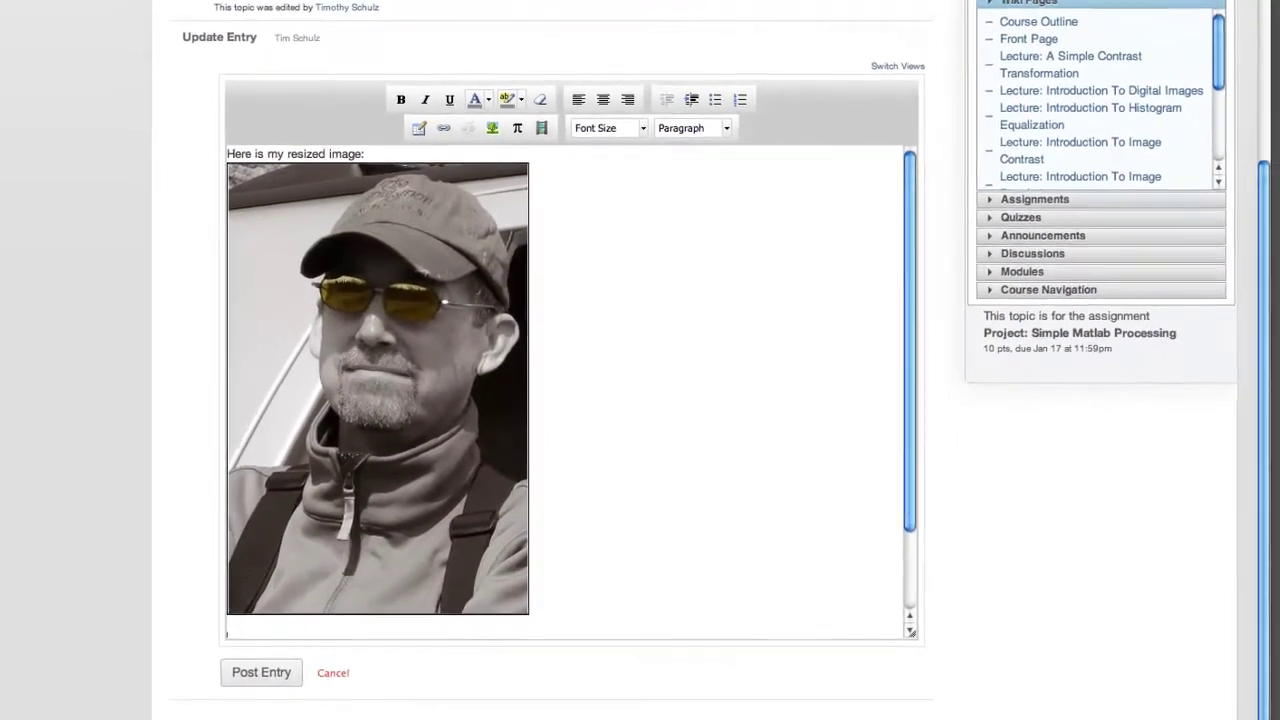
Add the line "Here are my stretched and swirled images:" below the embedded image and start a new line
{"action": "scroll", "coordinate": [603, 443], "scroll_direction": "down", "scroll_amount": 5}
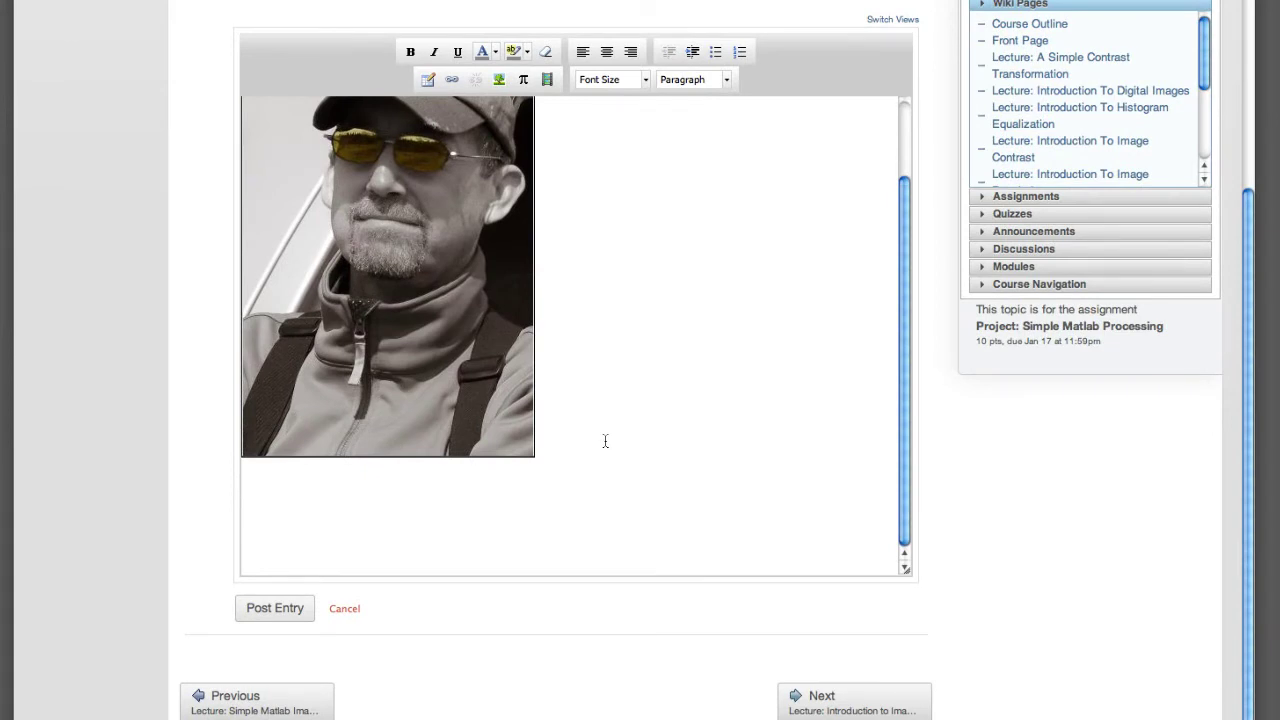
{"action": "type", "text": "Here are my stretched and s"}
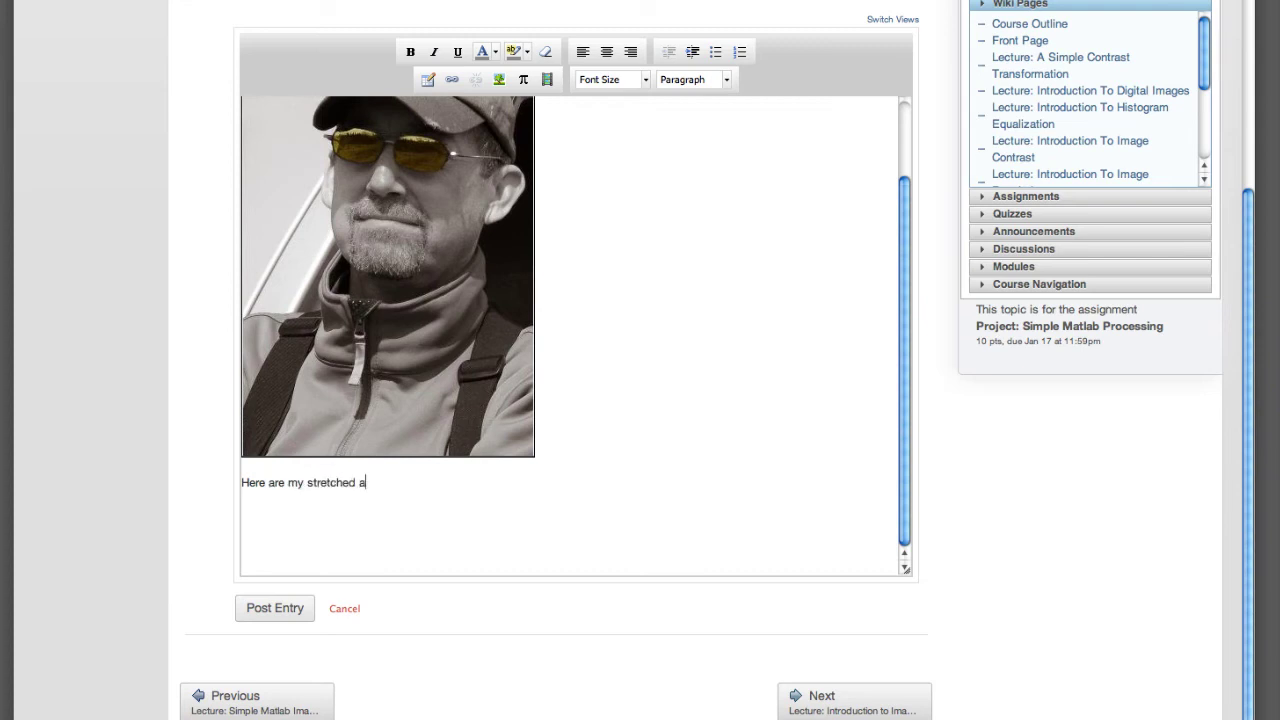
{"action": "type", "text": "wirled images"}
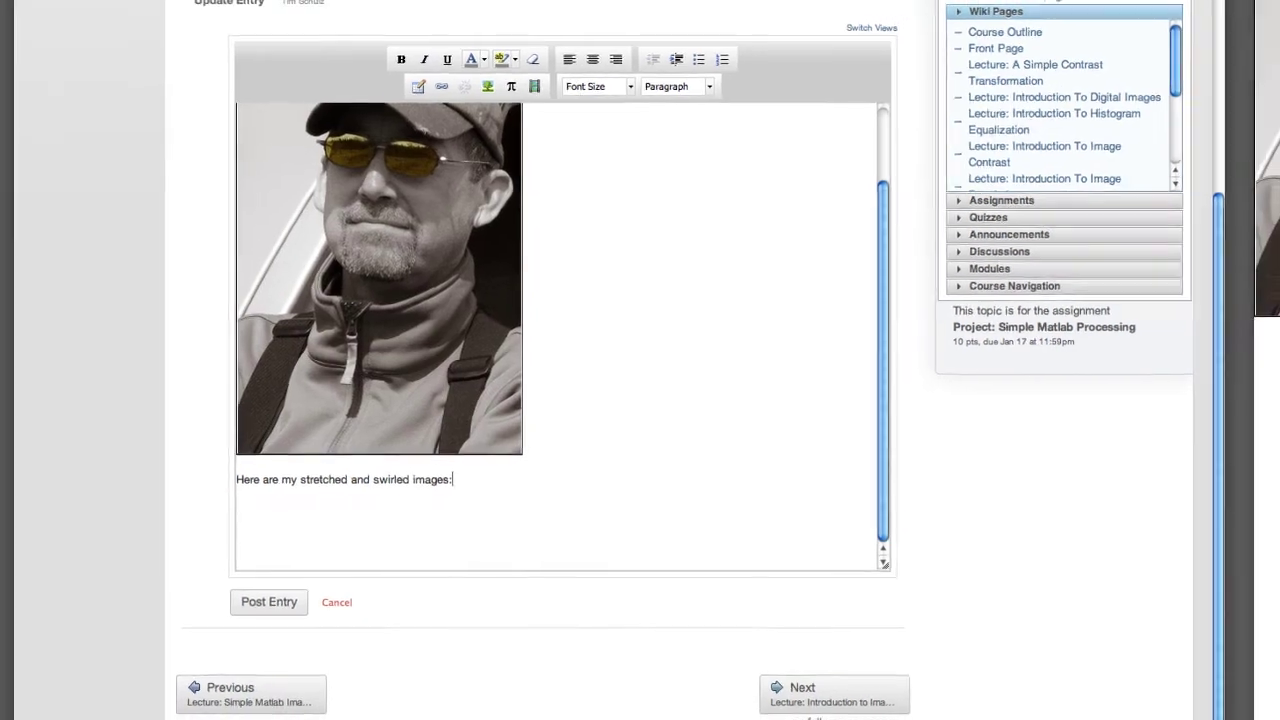
{"action": "type", "text": ":"}
{"action": "key", "text": "Return"}
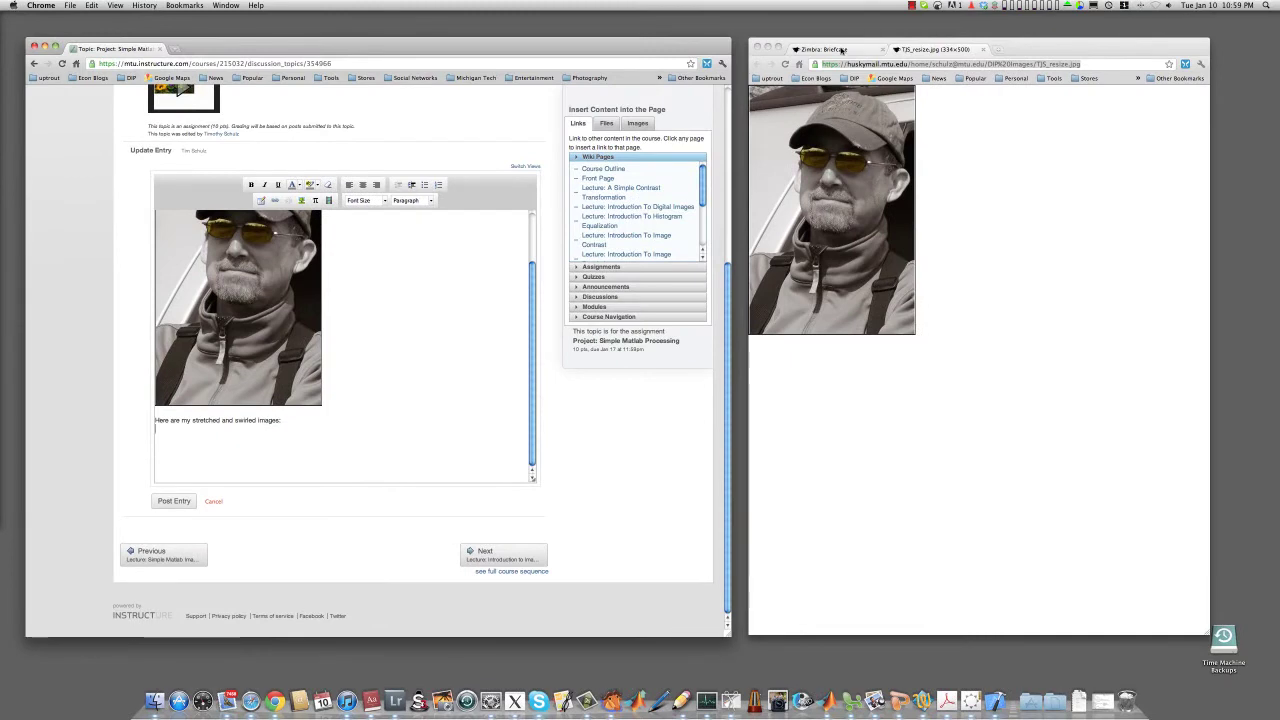
Return to the Zimbra briefcase, open TJS_stretch.jpg in its own browser tab and copy the image's URL
{"action": "left_click", "coordinate": [842, 50]}
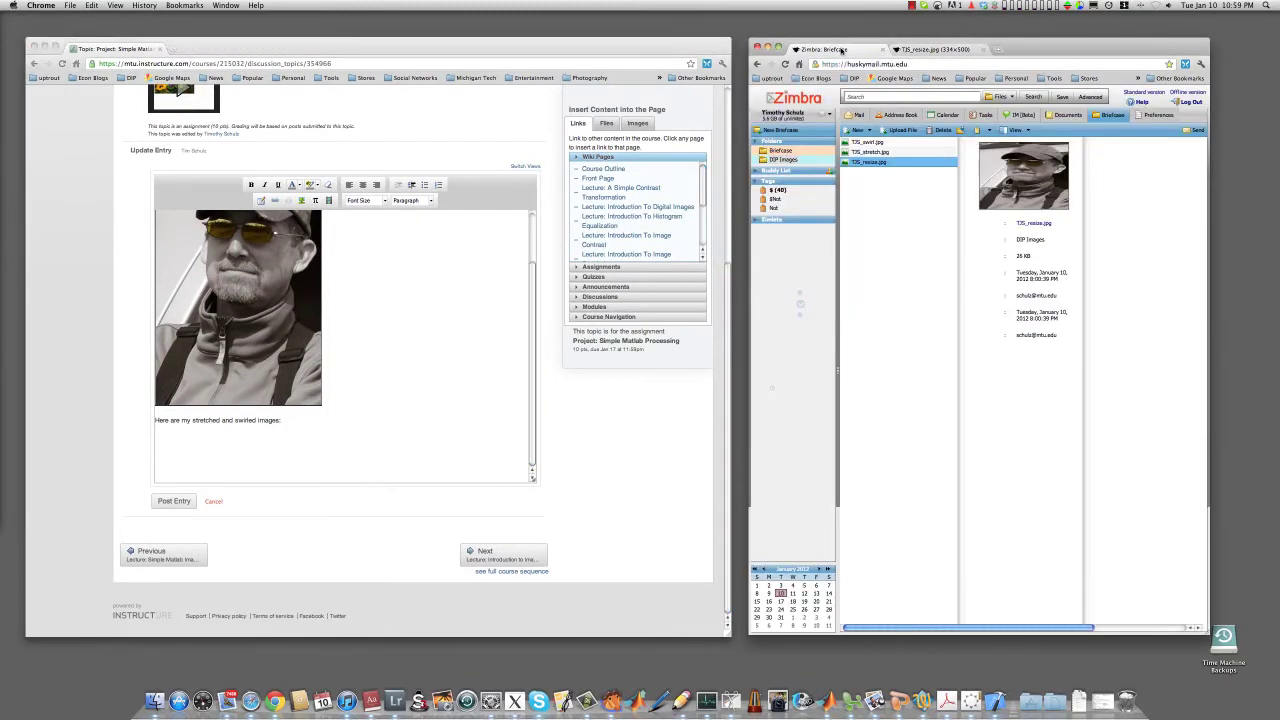
{"action": "double_click", "coordinate": [871, 158]}
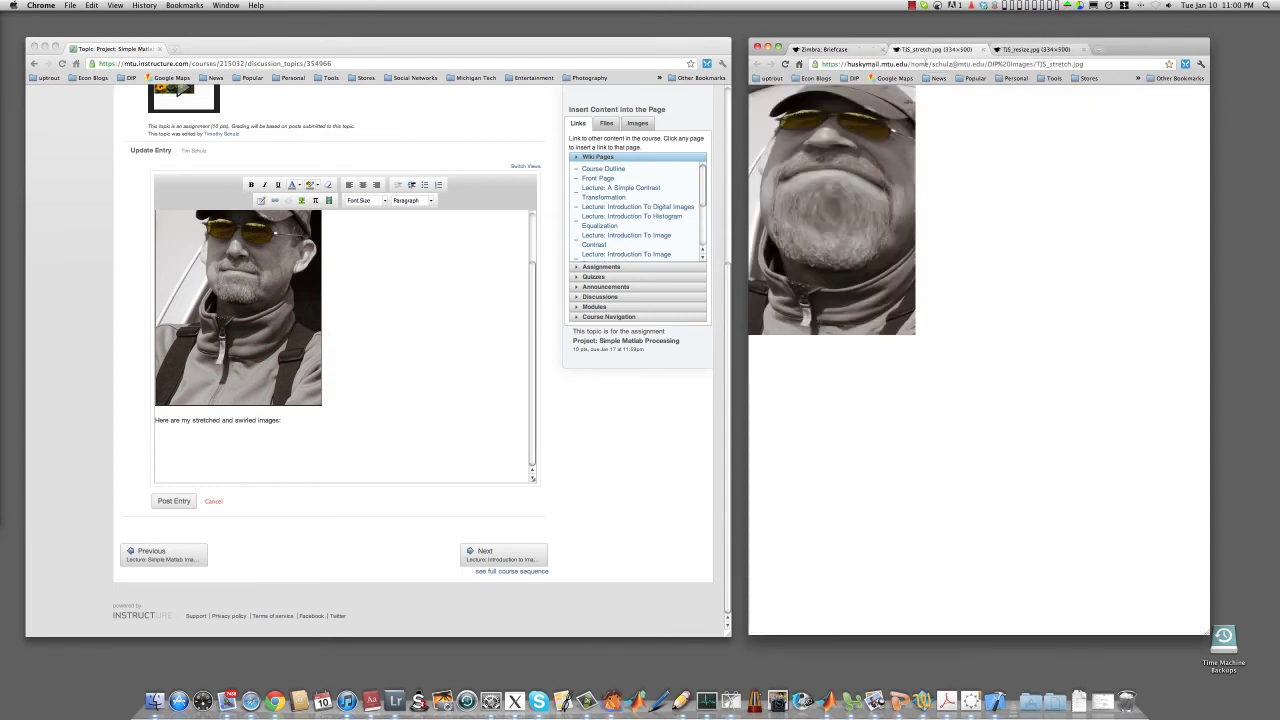
{"action": "left_click", "coordinate": [927, 65]}
{"action": "key", "text": "super+c"}
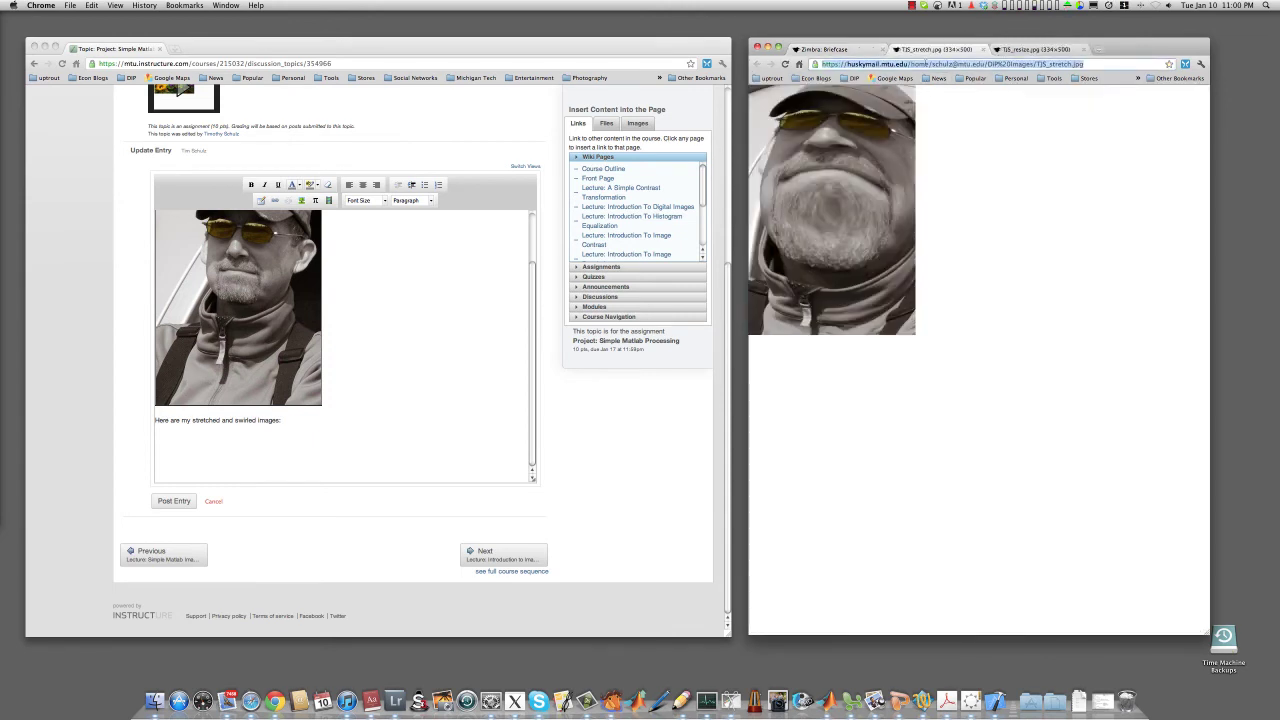
Embed TJS_stretch.jpg as an external image from the copied URL below the stretched and swirled images line of the discussion entry
{"action": "left_click", "coordinate": [254, 436]}
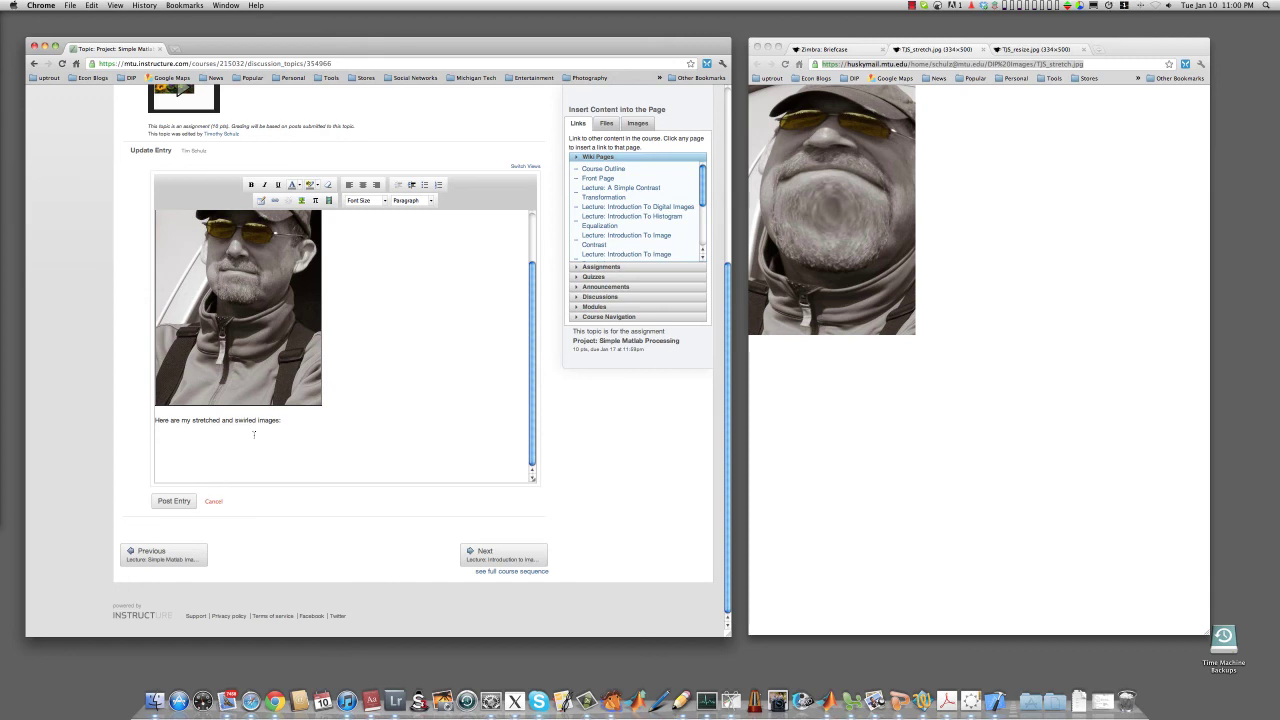
{"action": "left_click", "coordinate": [301, 200]}
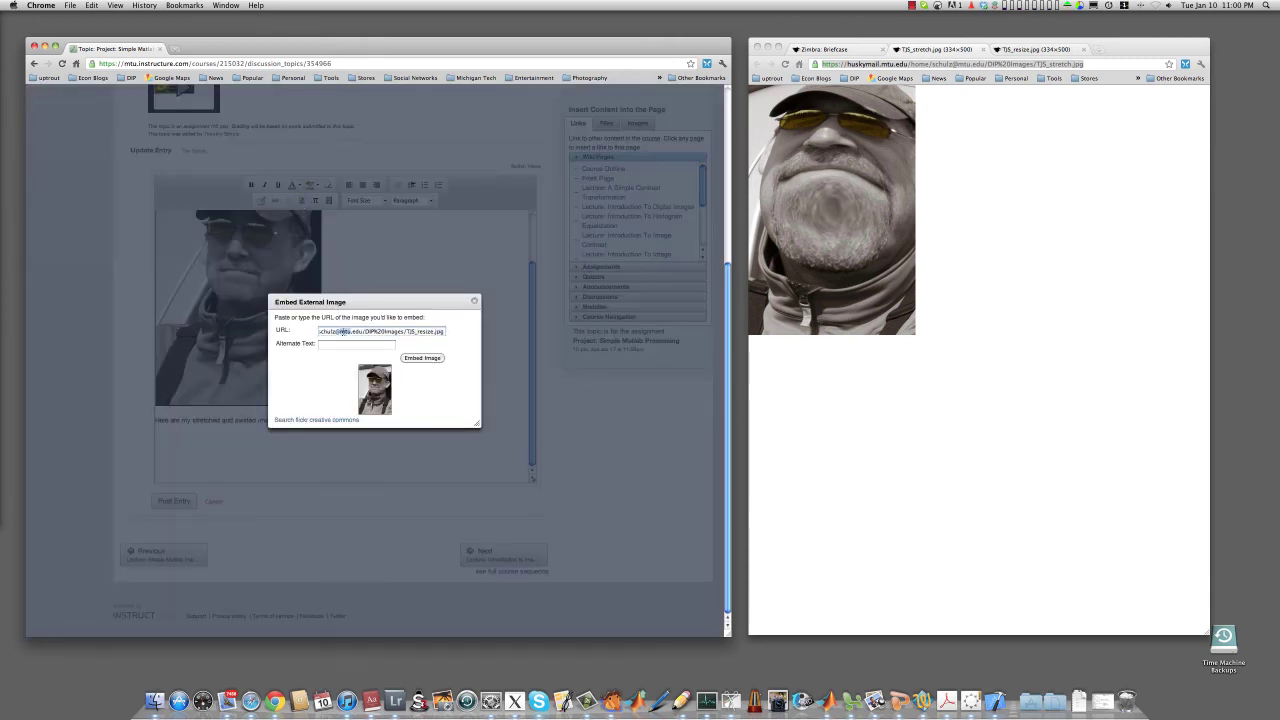
{"action": "key", "text": "super+v"}
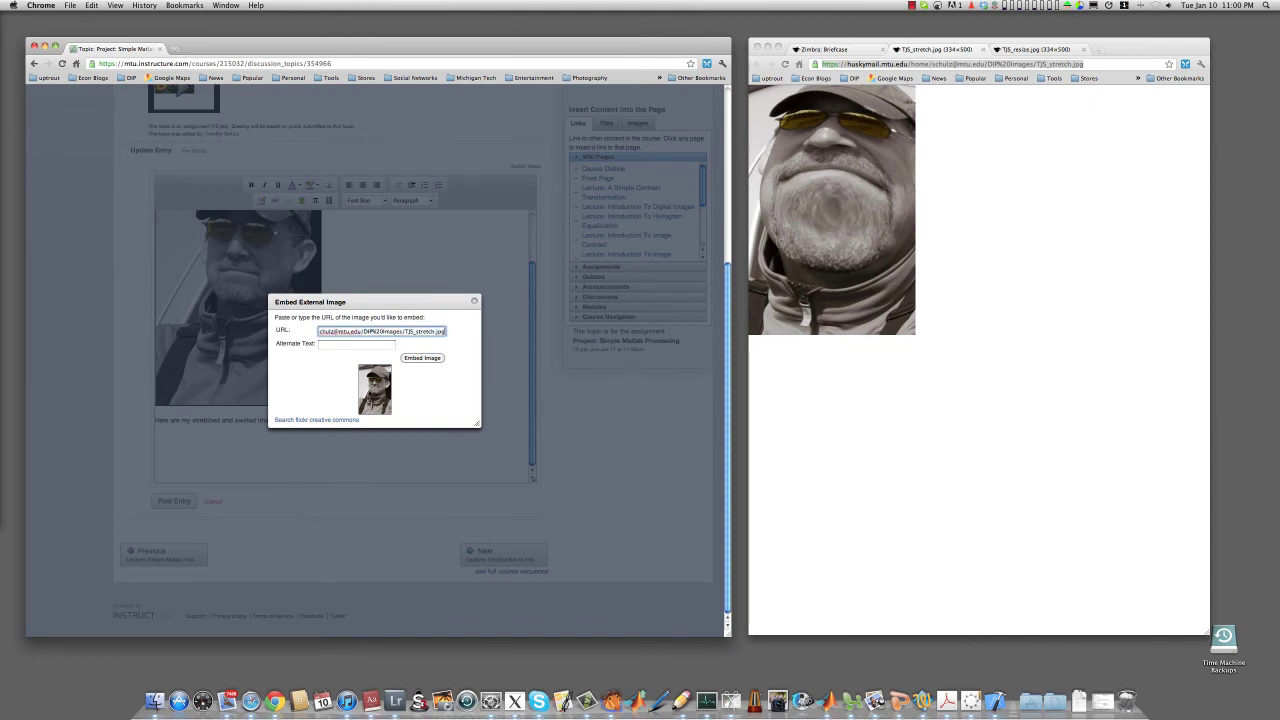
{"action": "left_click", "coordinate": [421, 358]}
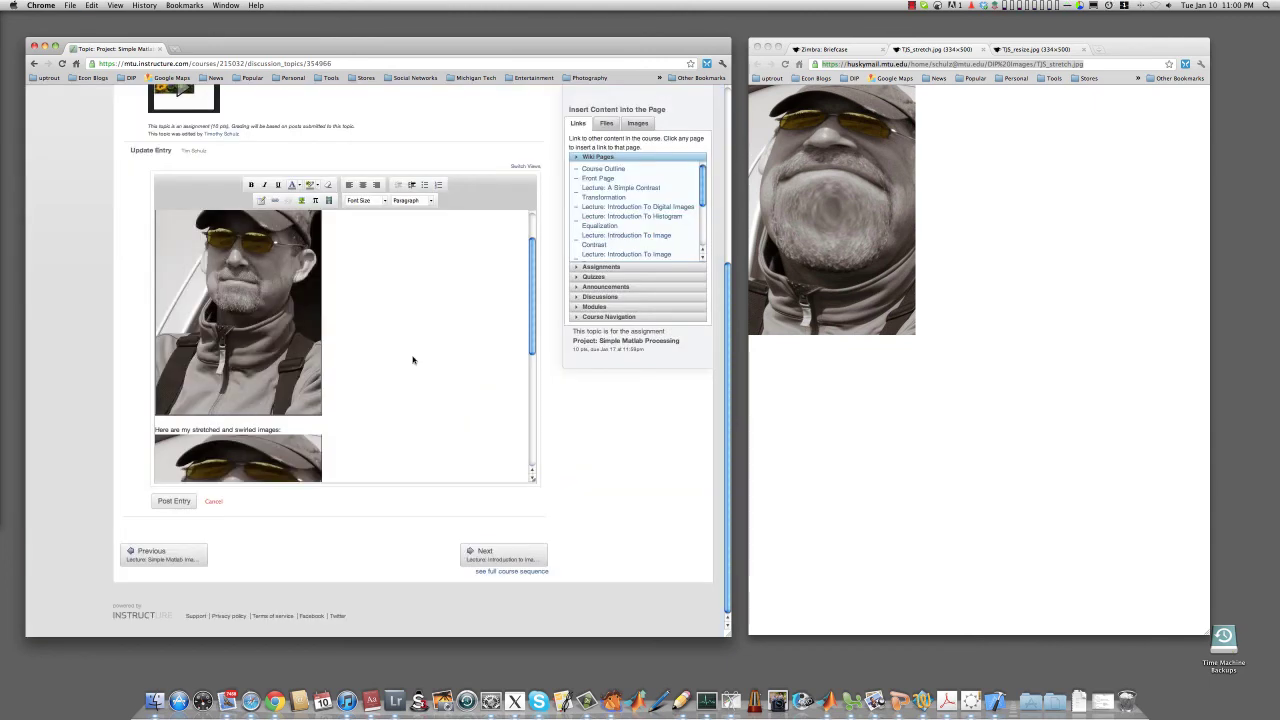
{"action": "scroll", "coordinate": [349, 452], "scroll_direction": "down", "scroll_amount": 4}
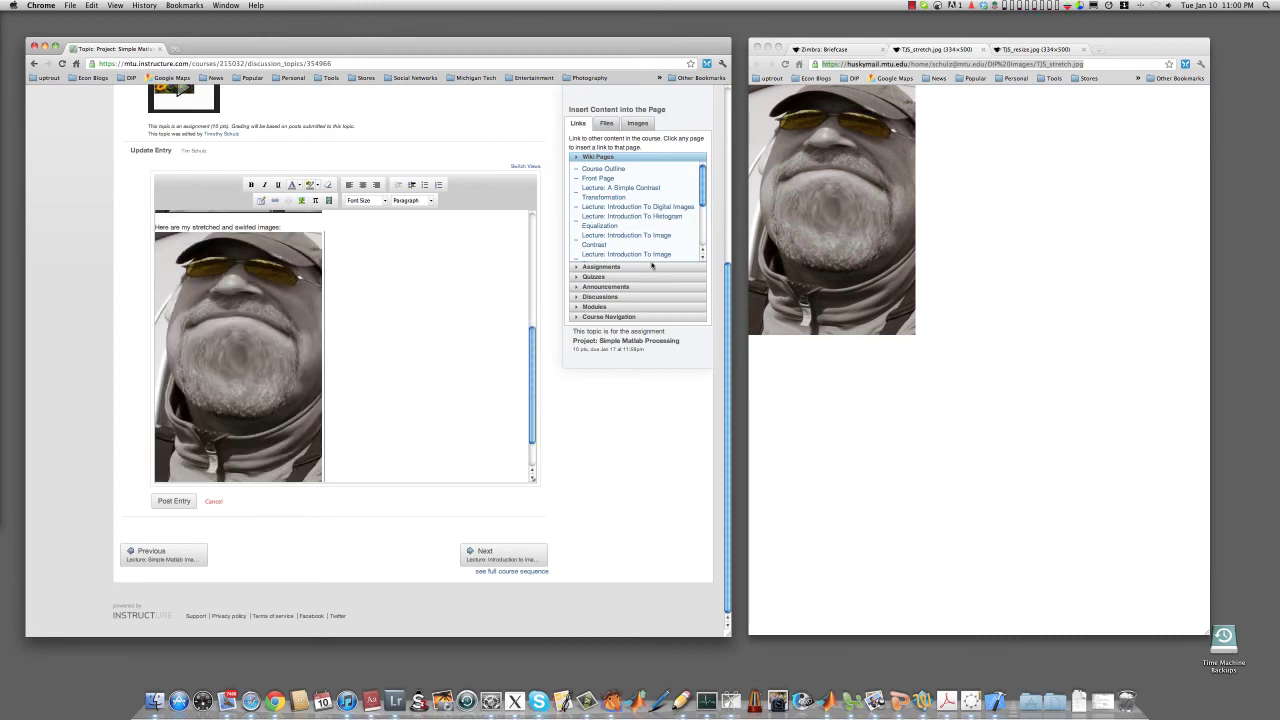
Go back to the Zimbra briefcase, open TJS_swirl.jpg in its own browser tab and copy the image's URL
{"action": "left_click", "coordinate": [839, 50]}
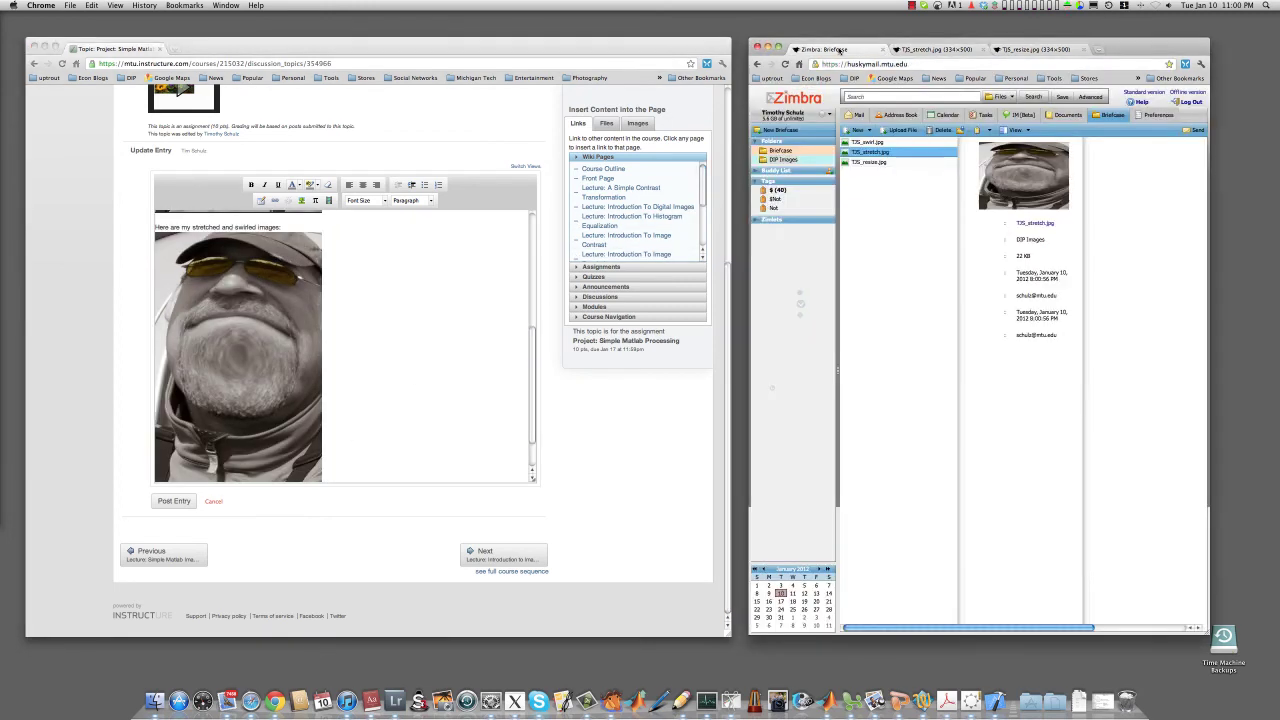
{"action": "left_click", "coordinate": [873, 143]}
{"action": "double_click", "coordinate": [873, 143]}
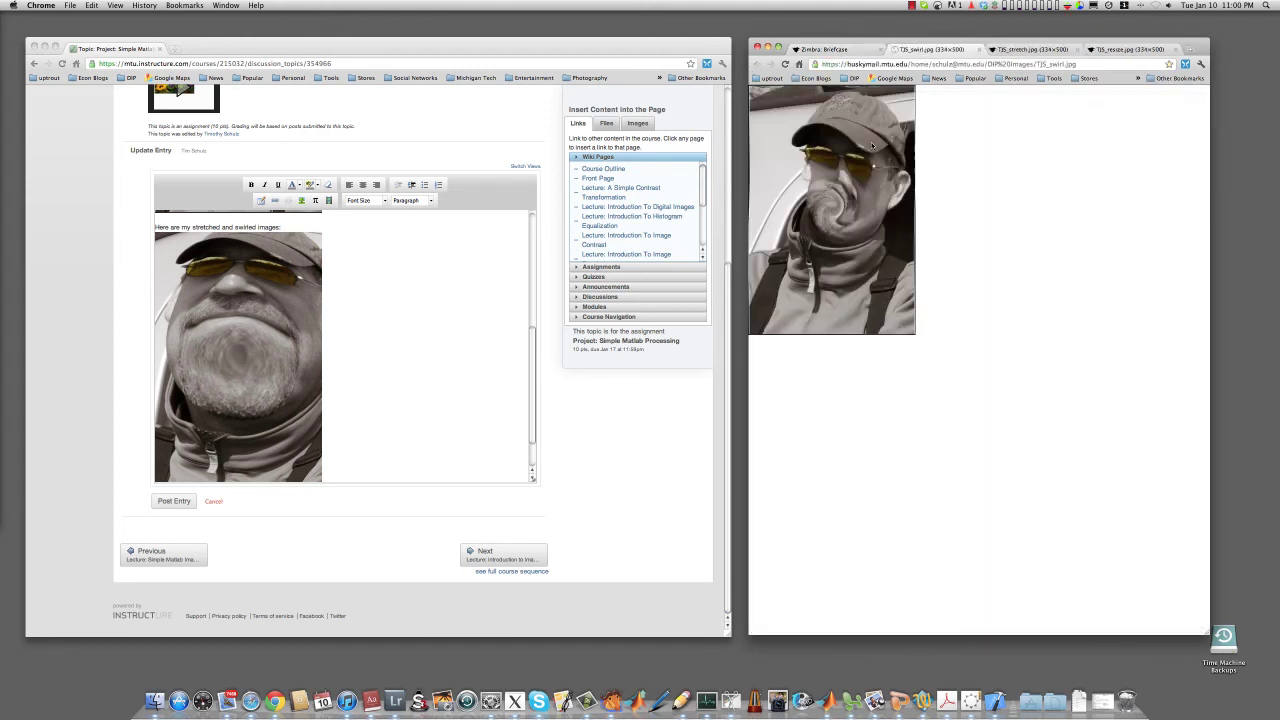
{"action": "left_click", "coordinate": [910, 64]}
{"action": "key", "text": "super+c"}
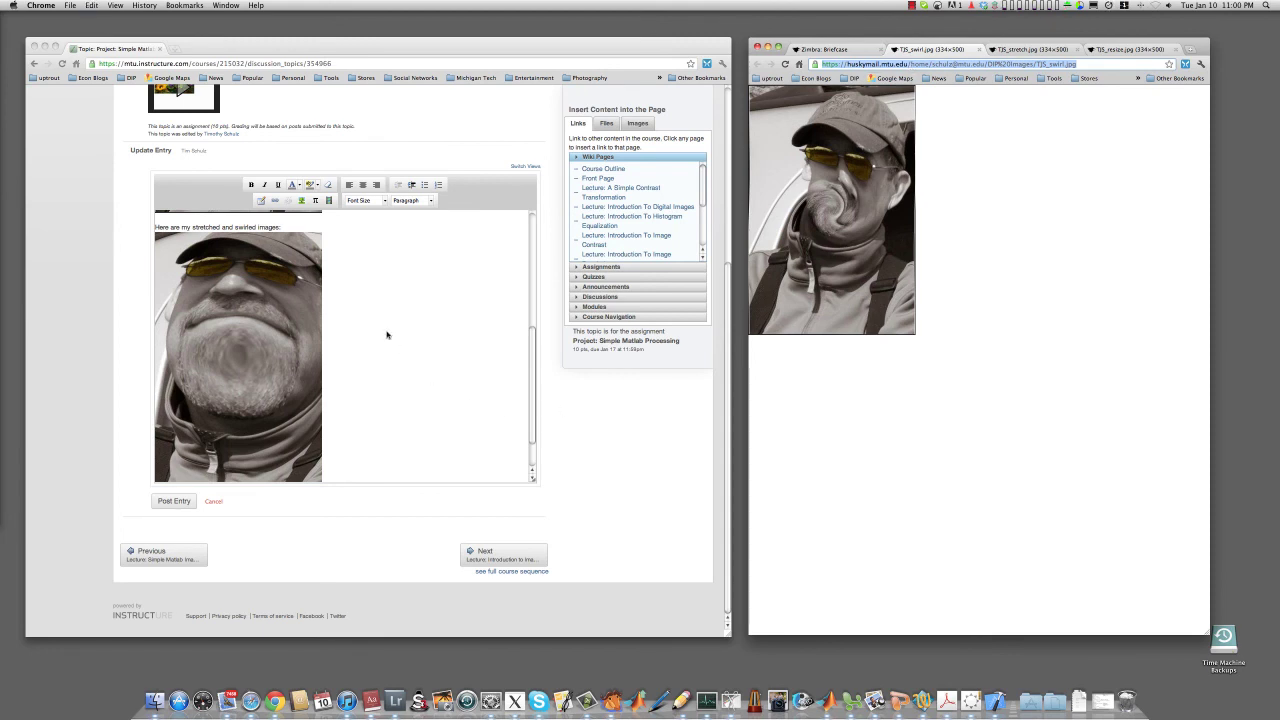
Embed TJS_swirl.jpg as an external image from the copied URL beside the stretched image in the discussion entry
{"action": "scroll", "coordinate": [354, 267], "scroll_direction": "up", "scroll_amount": 2}
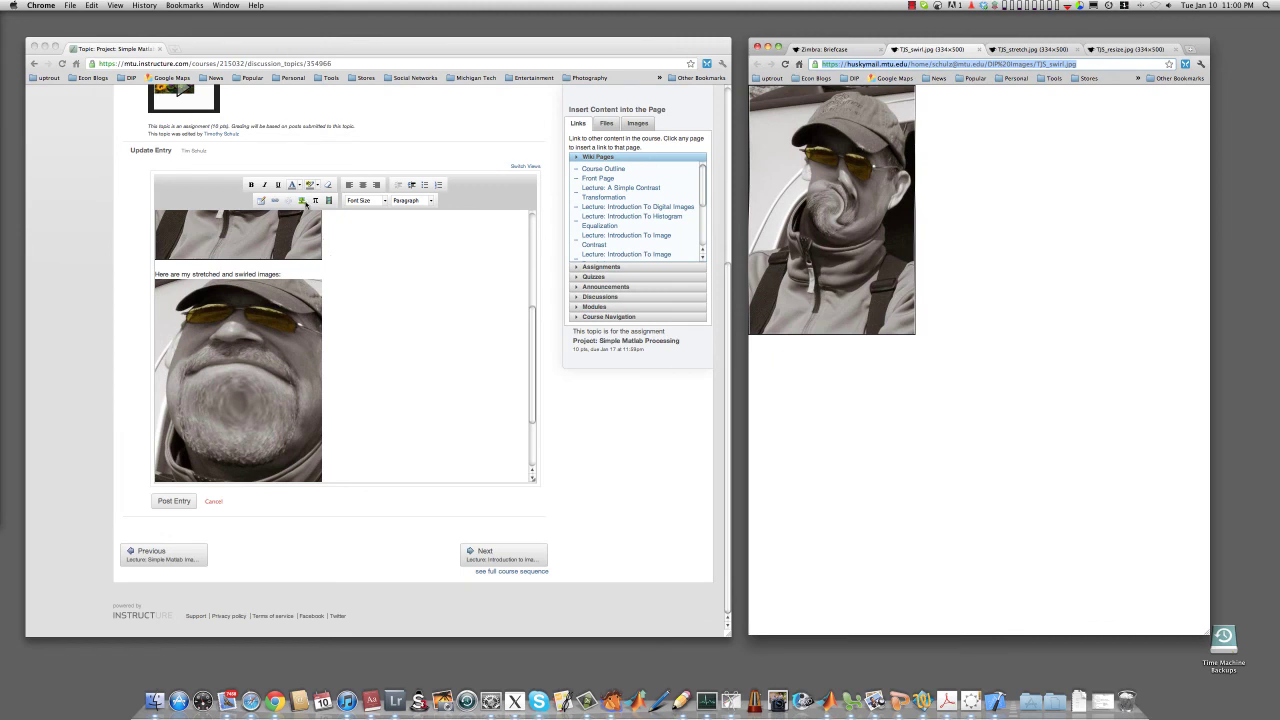
{"action": "left_click", "coordinate": [301, 201]}
{"action": "left_click", "coordinate": [301, 201]}
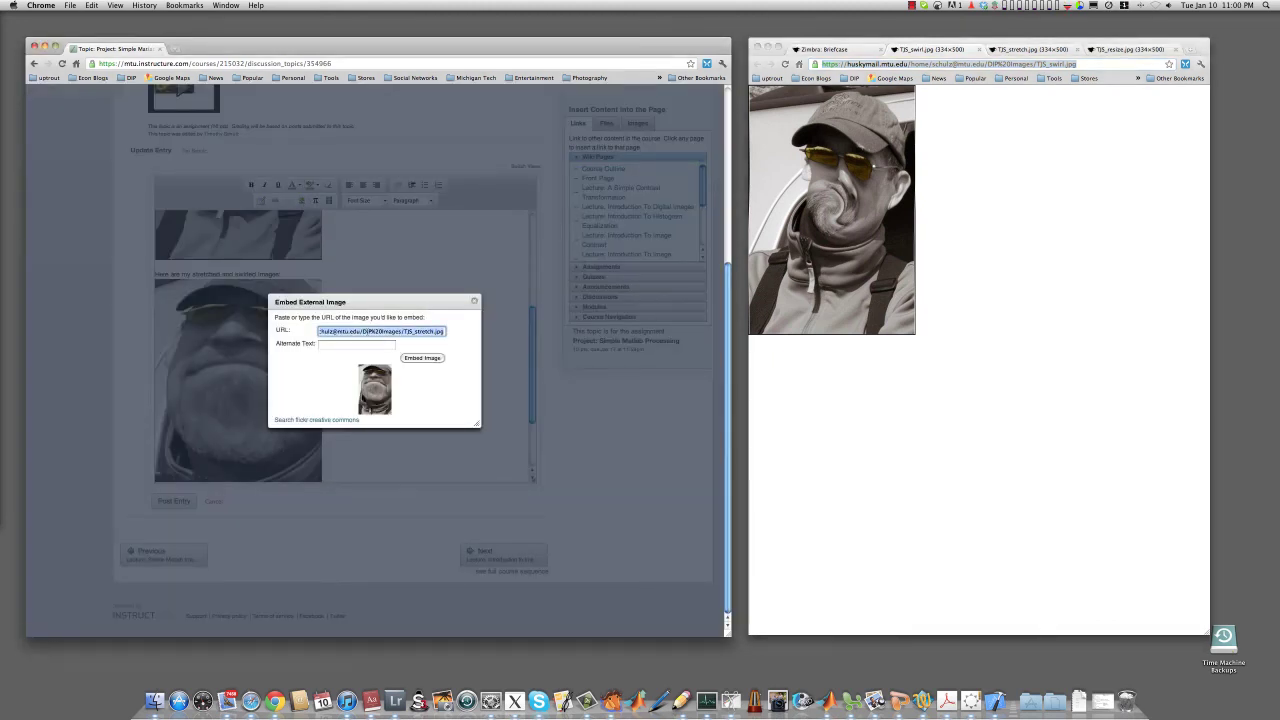
{"action": "key", "text": "super+v"}
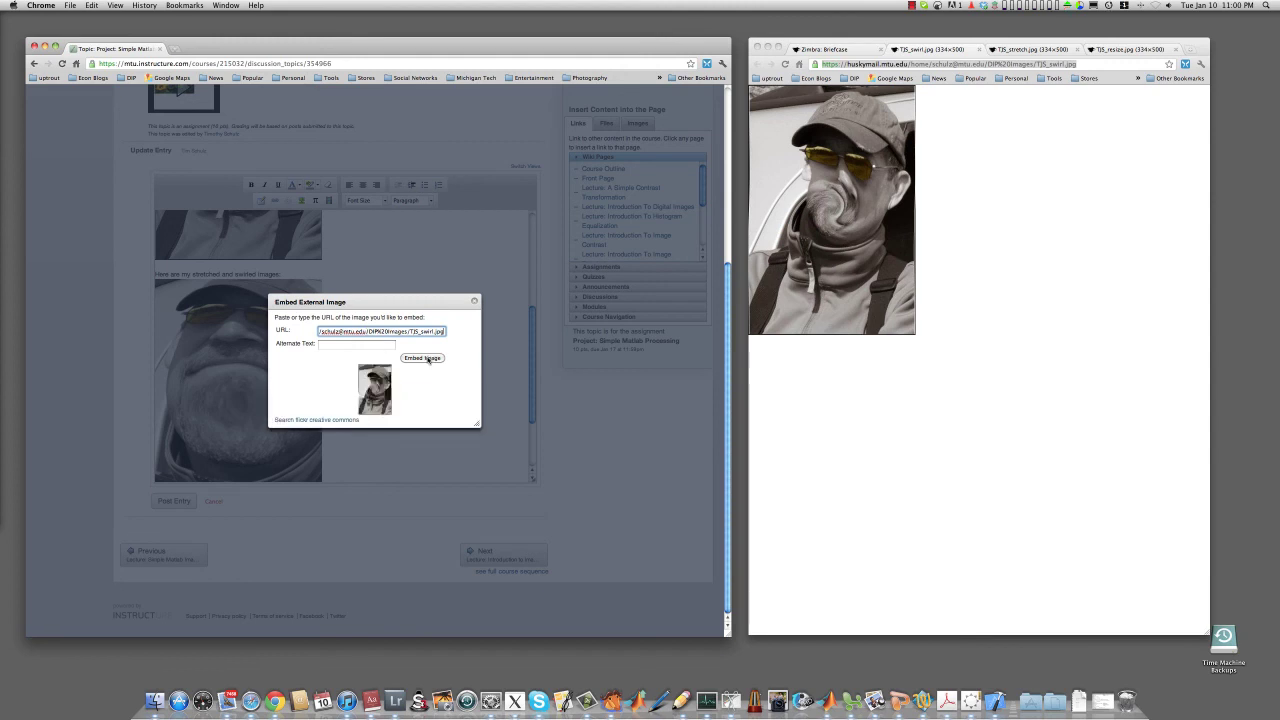
{"action": "left_click", "coordinate": [422, 358]}
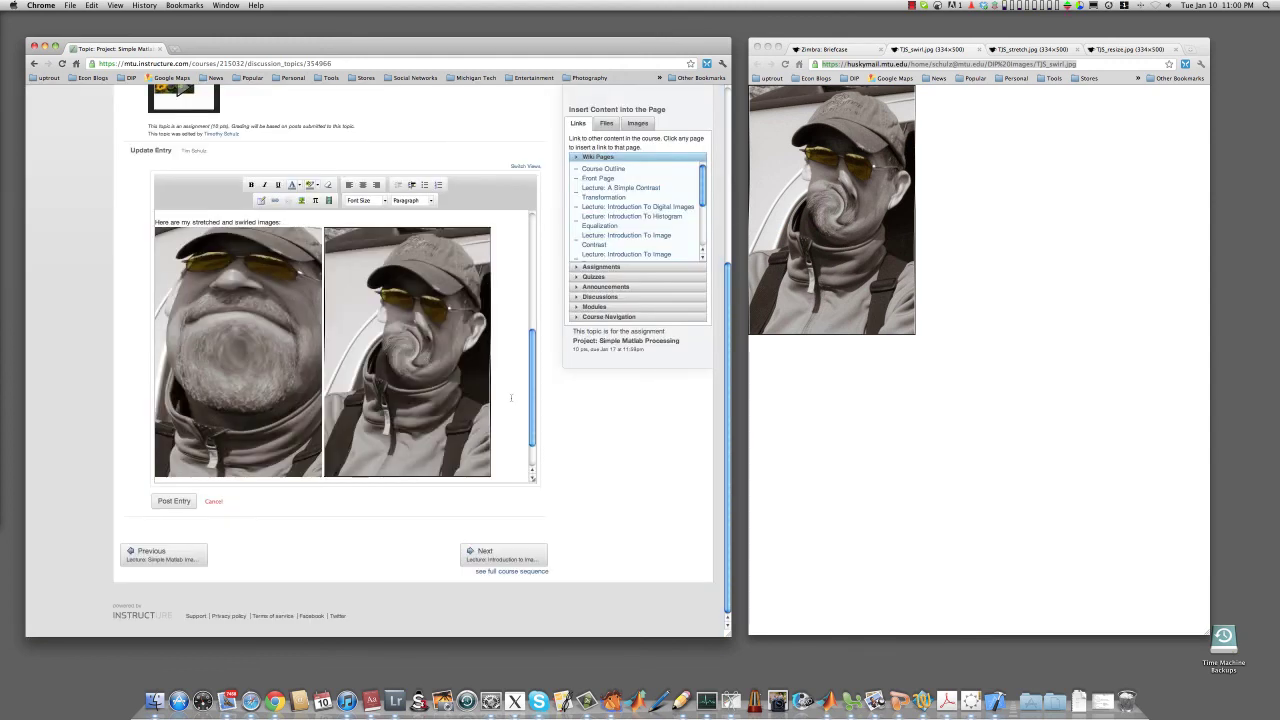
Review the text and all three embedded images in the entry, post it and check the published entry
{"action": "scroll", "coordinate": [511, 397], "scroll_direction": "up", "scroll_amount": 5}
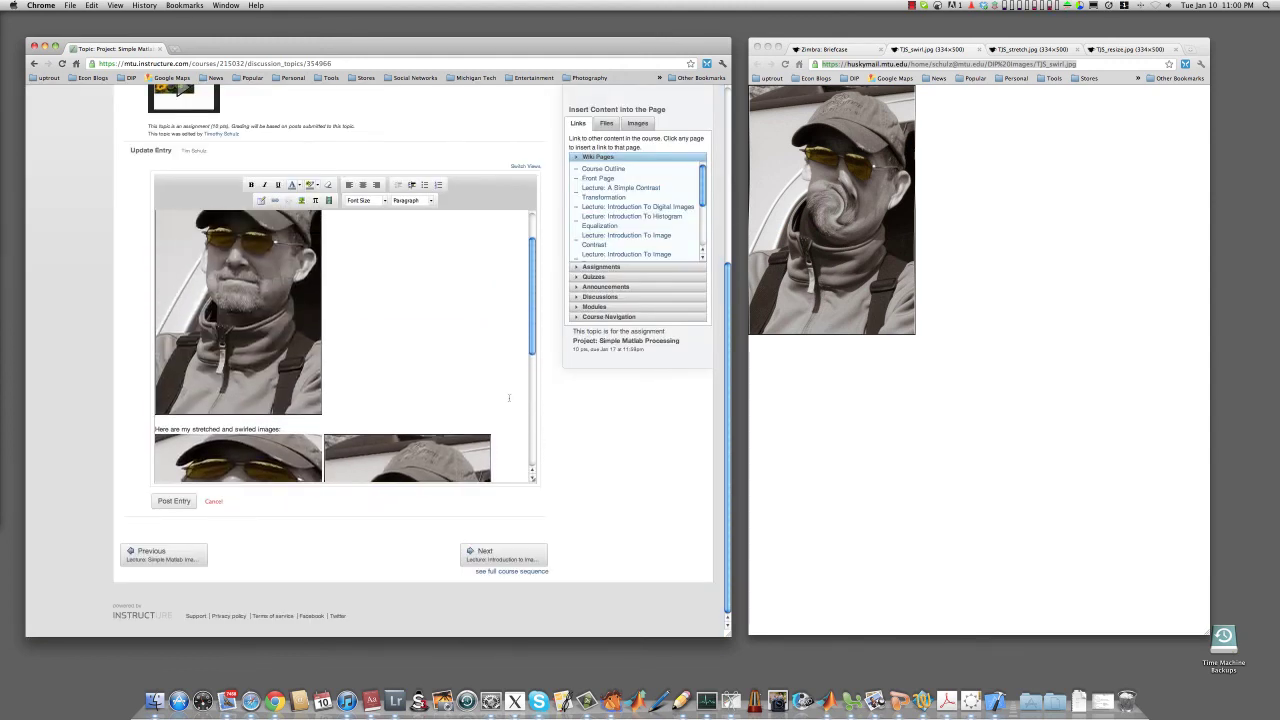
{"action": "scroll", "coordinate": [509, 398], "scroll_direction": "up", "scroll_amount": 5}
{"action": "scroll", "coordinate": [491, 400], "scroll_direction": "down", "scroll_amount": 10}
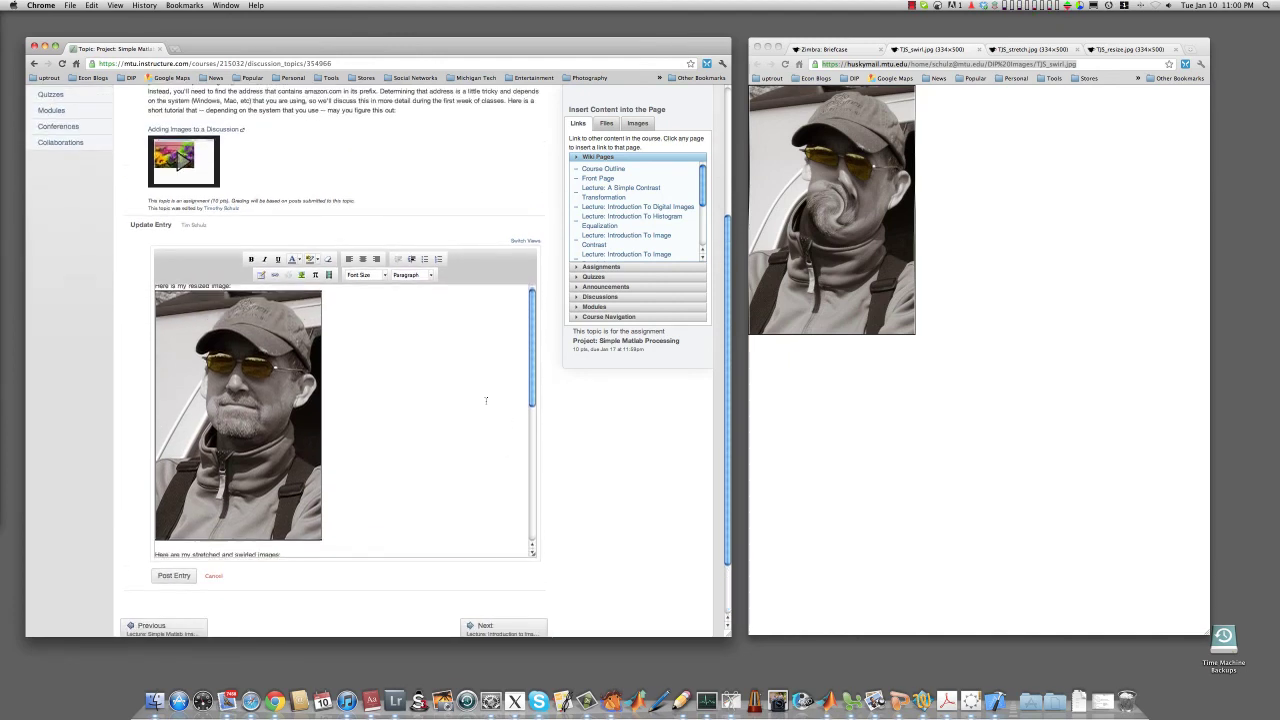
{"action": "scroll", "coordinate": [461, 432], "scroll_direction": "down", "scroll_amount": 2}
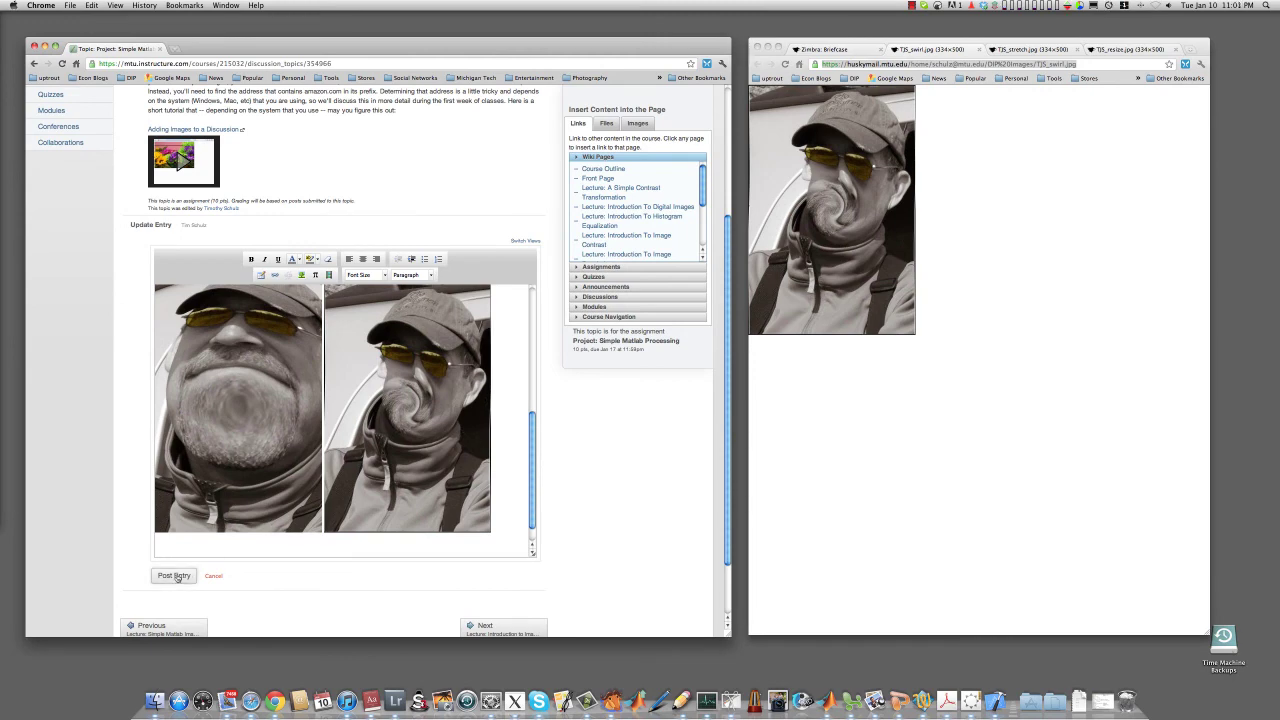
{"action": "left_click", "coordinate": [175, 576]}
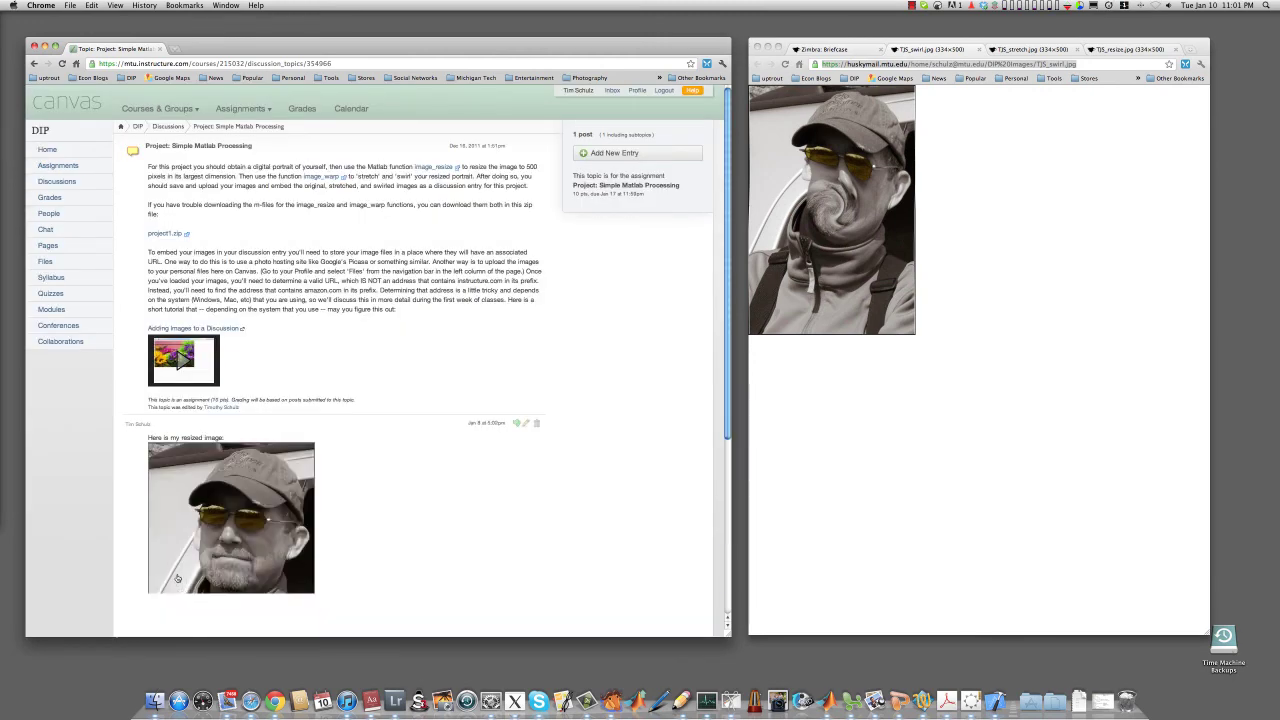
{"action": "scroll", "coordinate": [392, 521], "scroll_direction": "down", "scroll_amount": 3}
{"action": "scroll", "coordinate": [392, 521], "scroll_direction": "down", "scroll_amount": 4}
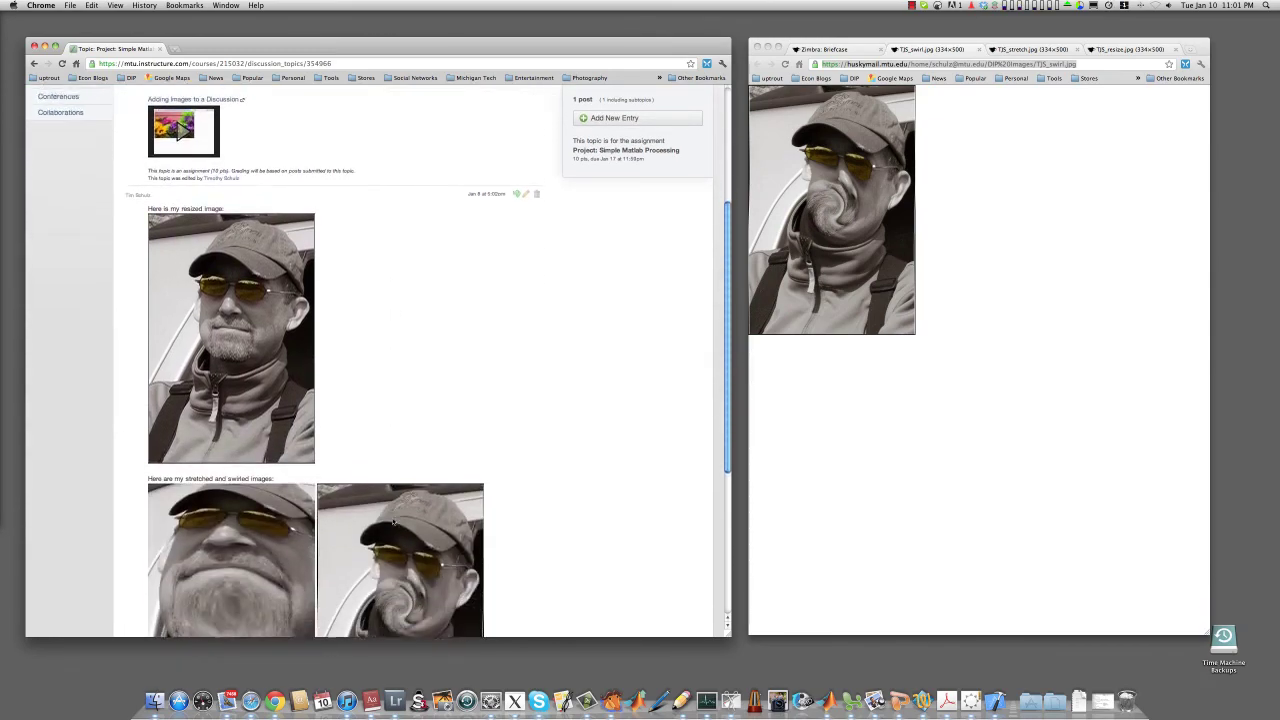